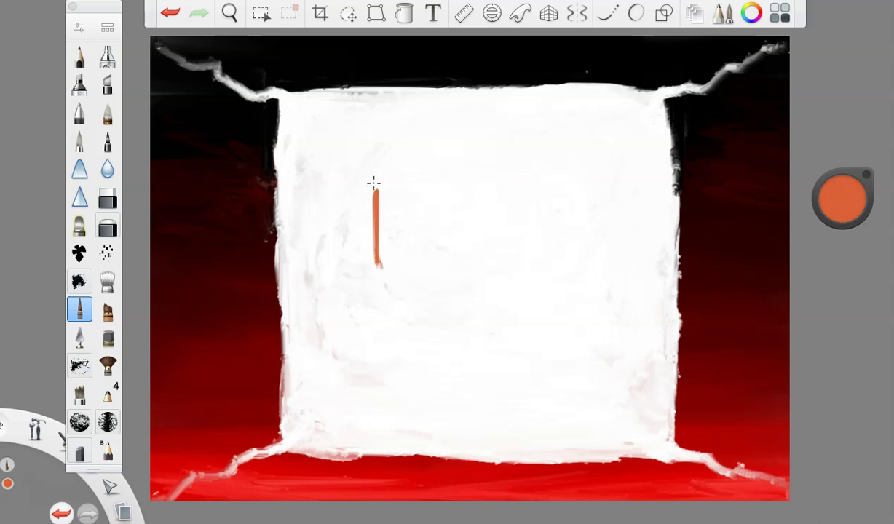
- Sketch an orange outline of a head with sides, jaw and two short neck lines on the white area
{"action": "left_click_drag", "start_coordinate": [605, 180], "coordinate": [602, 308]}
{"action": "left_click_drag", "start_coordinate": [418, 356], "coordinate": [475, 440]}
{"action": "left_click_drag", "start_coordinate": [582, 354], "coordinate": [577, 421]}
{"action": "mouse_move", "coordinate": [586, 331]}
{"action": "left_mouse_down"}
{"action": "mouse_move", "coordinate": [528, 394]}
{"action": "mouse_move", "coordinate": [445, 372]}
{"action": "left_mouse_up"}
{"action": "mouse_move", "coordinate": [548, 111]}
{"action": "left_mouse_down"}
{"action": "mouse_move", "coordinate": [568, 166]}
{"action": "mouse_move", "coordinate": [608, 192]}
{"action": "left_mouse_up"}
{"action": "left_click_drag", "start_coordinate": [413, 119], "coordinate": [391, 138]}
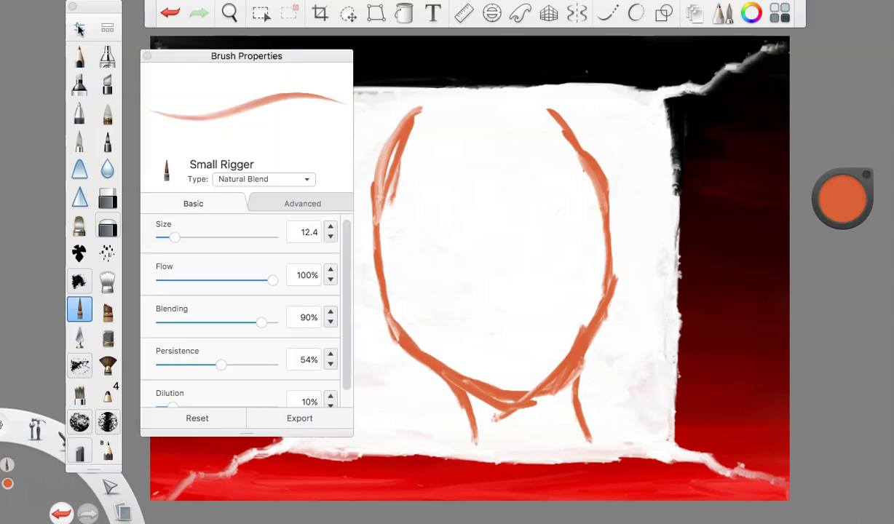
- Switch to the Angled Synthetic Brush at size 16.3, laying one thick orange stroke on the head's upper left edge
{"action": "left_click", "coordinate": [107, 311]}
{"action": "left_click", "coordinate": [79, 27]}
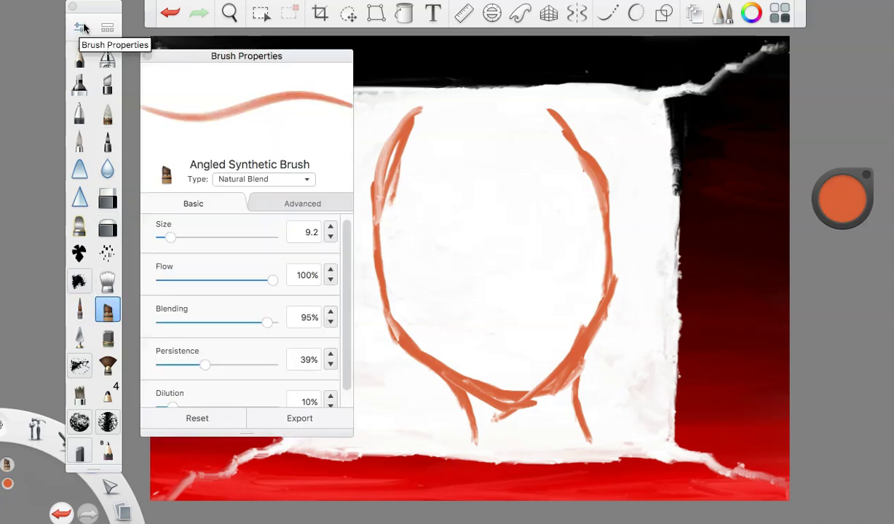
{"action": "left_click_drag", "start_coordinate": [165, 238], "coordinate": [186, 240]}
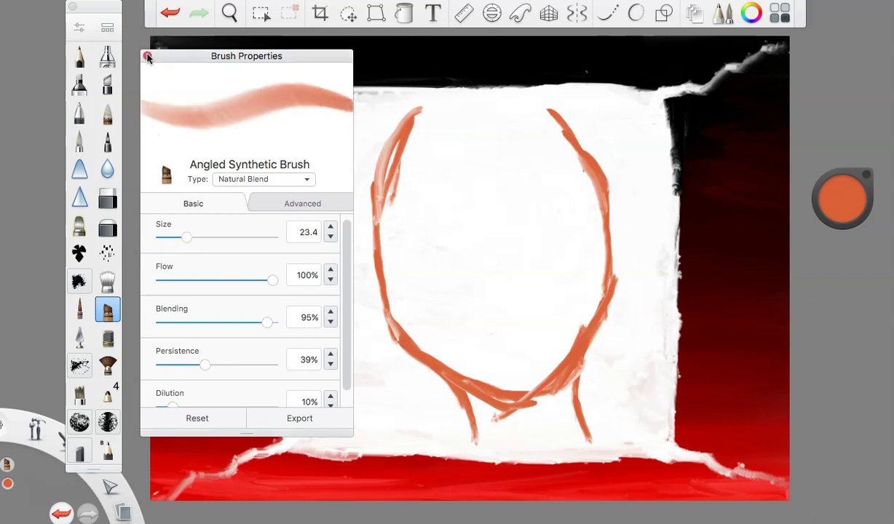
{"action": "left_click", "coordinate": [147, 57]}
{"action": "left_click_drag", "start_coordinate": [416, 113], "coordinate": [384, 196]}
{"action": "left_click", "coordinate": [79, 28]}
{"action": "left_click_drag", "start_coordinate": [183, 237], "coordinate": [179, 237]}
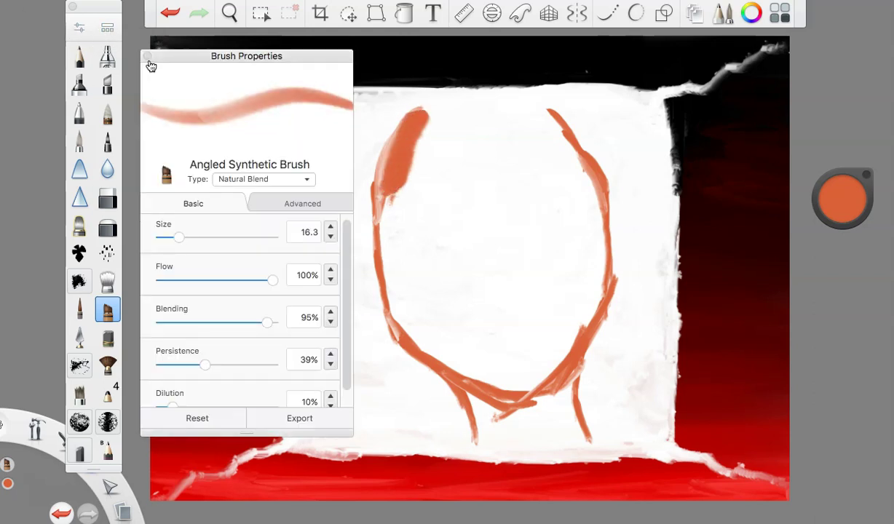
{"action": "left_click", "coordinate": [149, 63]}
- Widen the head outline inward with broad orange strokes down both sides and along the jaw
{"action": "mouse_move", "coordinate": [412, 138]}
{"action": "left_mouse_down"}
{"action": "mouse_move", "coordinate": [387, 171]}
{"action": "mouse_move", "coordinate": [389, 256]}
{"action": "mouse_move", "coordinate": [400, 320]}
{"action": "mouse_move", "coordinate": [428, 355]}
{"action": "left_mouse_up"}
{"action": "left_click_drag", "start_coordinate": [389, 254], "coordinate": [388, 310]}
{"action": "left_click_drag", "start_coordinate": [434, 121], "coordinate": [419, 249]}
{"action": "left_click_drag", "start_coordinate": [400, 184], "coordinate": [402, 317]}
{"action": "left_click_drag", "start_coordinate": [413, 260], "coordinate": [472, 361]}
{"action": "mouse_move", "coordinate": [418, 327]}
{"action": "left_mouse_down"}
{"action": "mouse_move", "coordinate": [492, 387]}
{"action": "mouse_move", "coordinate": [519, 379]}
{"action": "mouse_move", "coordinate": [414, 325]}
{"action": "left_mouse_up"}
{"action": "mouse_move", "coordinate": [534, 114]}
{"action": "left_mouse_down"}
{"action": "mouse_move", "coordinate": [592, 202]}
{"action": "mouse_move", "coordinate": [580, 175]}
{"action": "mouse_move", "coordinate": [584, 272]}
{"action": "mouse_move", "coordinate": [597, 265]}
{"action": "mouse_move", "coordinate": [508, 366]}
{"action": "mouse_move", "coordinate": [452, 318]}
{"action": "mouse_move", "coordinate": [554, 335]}
{"action": "mouse_move", "coordinate": [578, 260]}
{"action": "mouse_move", "coordinate": [600, 294]}
{"action": "left_mouse_up"}
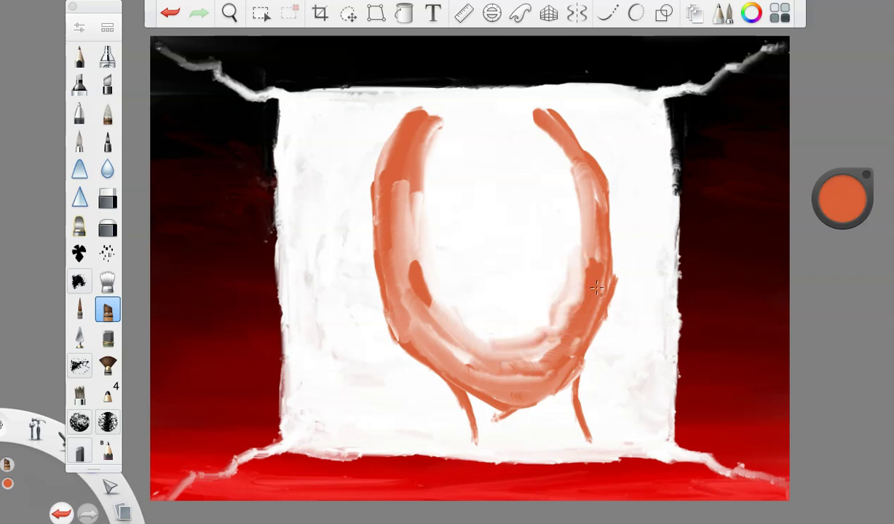
- With the Small Rigger brush, thicken the right cheek and fill the inner chin area in orange
{"action": "left_click", "coordinate": [80, 310]}
{"action": "left_click", "coordinate": [80, 310]}
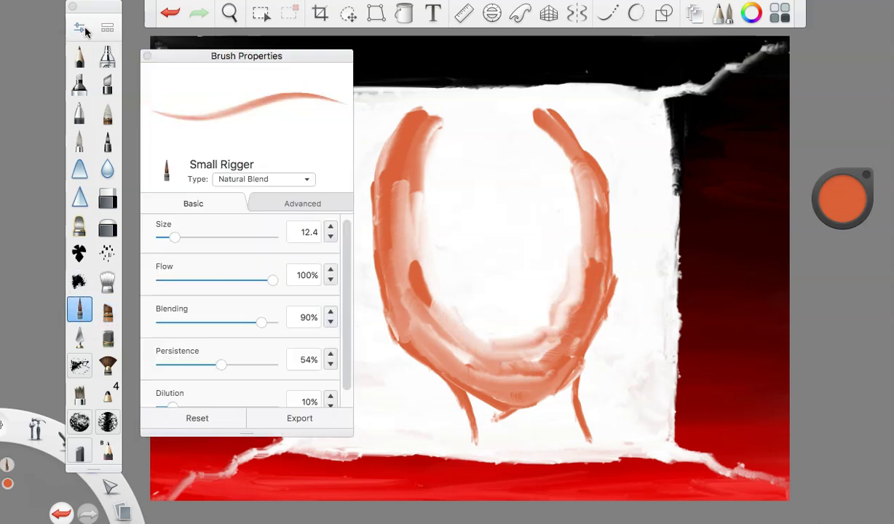
{"action": "left_click", "coordinate": [524, 117]}
{"action": "mouse_move", "coordinate": [528, 117]}
{"action": "left_mouse_down"}
{"action": "mouse_move", "coordinate": [557, 288]}
{"action": "mouse_move", "coordinate": [513, 343]}
{"action": "mouse_move", "coordinate": [565, 293]}
{"action": "left_mouse_up"}
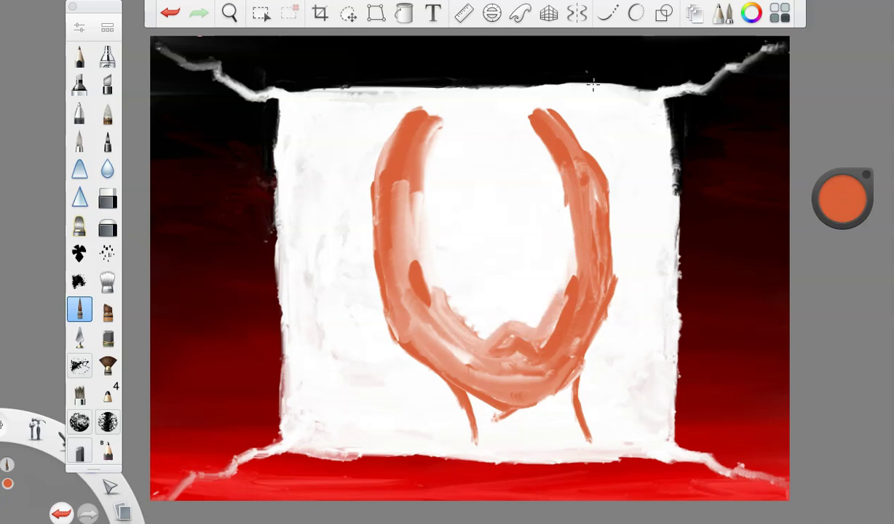
{"action": "mouse_move", "coordinate": [536, 120]}
{"action": "left_mouse_down"}
{"action": "mouse_move", "coordinate": [561, 228]}
{"action": "mouse_move", "coordinate": [557, 301]}
{"action": "mouse_move", "coordinate": [515, 313]}
{"action": "mouse_move", "coordinate": [438, 275]}
{"action": "mouse_move", "coordinate": [528, 313]}
{"action": "left_mouse_up"}
{"action": "left_click_drag", "start_coordinate": [562, 222], "coordinate": [545, 290]}
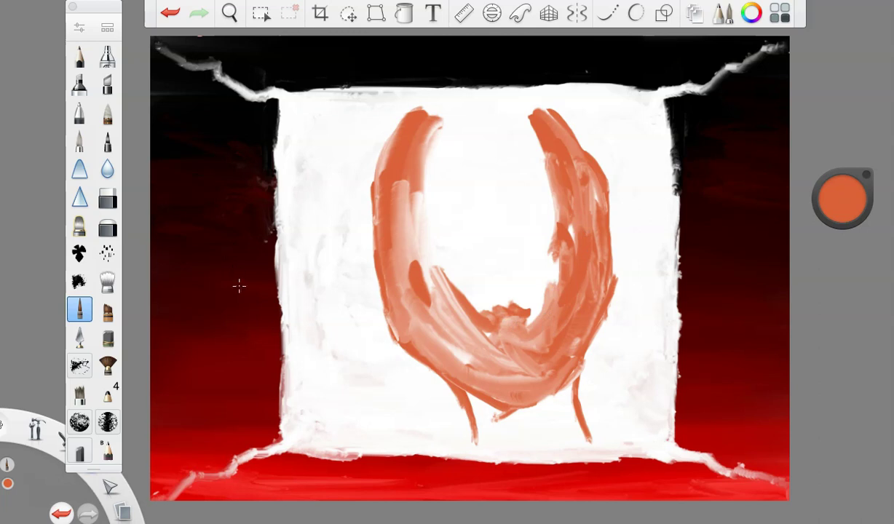
- Fill the lower face with orange and close the top of the head, leaving a white oval in the upper middle
{"action": "scroll", "coordinate": [102, 211], "scroll_direction": "down", "scroll_amount": 2}
{"action": "scroll", "coordinate": [102, 211], "scroll_direction": "up", "scroll_amount": 2}
{"action": "left_click_drag", "start_coordinate": [435, 150], "coordinate": [439, 251]}
{"action": "mouse_move", "coordinate": [424, 198]}
{"action": "left_mouse_down"}
{"action": "mouse_move", "coordinate": [508, 303]}
{"action": "mouse_move", "coordinate": [532, 274]}
{"action": "left_mouse_up"}
{"action": "mouse_move", "coordinate": [544, 209]}
{"action": "left_mouse_down"}
{"action": "mouse_move", "coordinate": [534, 298]}
{"action": "mouse_move", "coordinate": [443, 291]}
{"action": "mouse_move", "coordinate": [522, 311]}
{"action": "mouse_move", "coordinate": [522, 282]}
{"action": "mouse_move", "coordinate": [426, 173]}
{"action": "mouse_move", "coordinate": [518, 117]}
{"action": "mouse_move", "coordinate": [502, 255]}
{"action": "mouse_move", "coordinate": [450, 219]}
{"action": "left_mouse_up"}
{"action": "mouse_move", "coordinate": [409, 191]}
{"action": "left_mouse_down"}
{"action": "mouse_move", "coordinate": [502, 102]}
{"action": "mouse_move", "coordinate": [408, 109]}
{"action": "mouse_move", "coordinate": [497, 137]}
{"action": "left_mouse_up"}
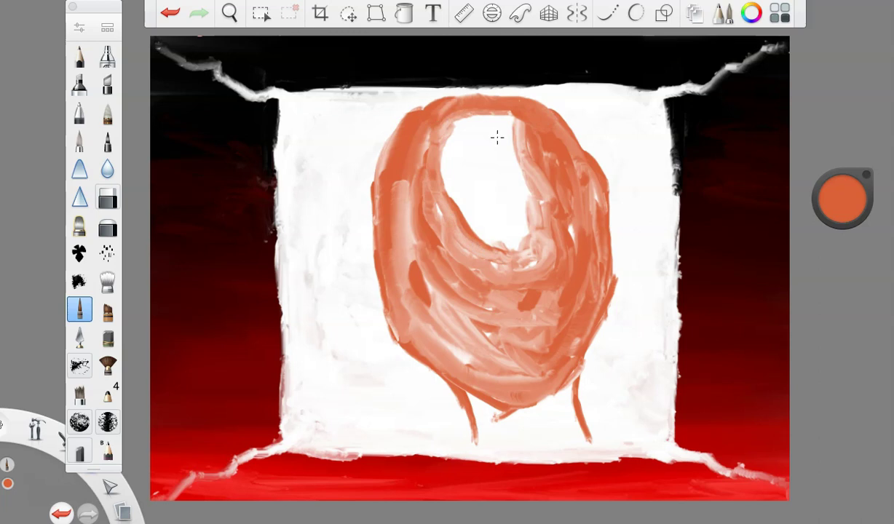
- Paint a darker orange ring around the white oval in the upper face
{"action": "left_click_drag", "start_coordinate": [842, 199], "coordinate": [843, 247]}
{"action": "mouse_move", "coordinate": [446, 116]}
{"action": "left_mouse_down"}
{"action": "mouse_move", "coordinate": [440, 171]}
{"action": "mouse_move", "coordinate": [460, 249]}
{"action": "mouse_move", "coordinate": [430, 127]}
{"action": "left_mouse_up"}
{"action": "mouse_move", "coordinate": [430, 128]}
{"action": "left_mouse_down"}
{"action": "mouse_move", "coordinate": [493, 260]}
{"action": "mouse_move", "coordinate": [537, 186]}
{"action": "left_mouse_up"}
{"action": "mouse_move", "coordinate": [537, 186]}
{"action": "left_mouse_down"}
{"action": "mouse_move", "coordinate": [411, 212]}
{"action": "mouse_move", "coordinate": [430, 273]}
{"action": "left_mouse_up"}
{"action": "mouse_move", "coordinate": [422, 127]}
{"action": "left_mouse_down"}
{"action": "mouse_move", "coordinate": [536, 108]}
{"action": "mouse_move", "coordinate": [418, 131]}
{"action": "left_mouse_up"}
{"action": "mouse_move", "coordinate": [419, 131]}
{"action": "left_mouse_down"}
{"action": "mouse_move", "coordinate": [528, 122]}
{"action": "mouse_move", "coordinate": [526, 250]}
{"action": "left_mouse_up"}
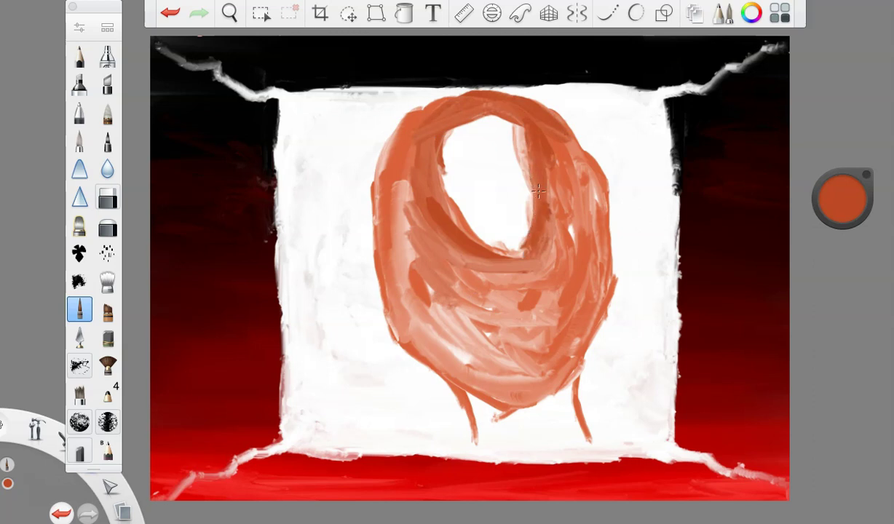
{"action": "mouse_move", "coordinate": [516, 142]}
{"action": "left_mouse_down"}
{"action": "mouse_move", "coordinate": [540, 180]}
{"action": "mouse_move", "coordinate": [449, 209]}
{"action": "mouse_move", "coordinate": [438, 111]}
{"action": "mouse_move", "coordinate": [444, 210]}
{"action": "mouse_move", "coordinate": [466, 105]}
{"action": "mouse_move", "coordinate": [446, 224]}
{"action": "mouse_move", "coordinate": [524, 269]}
{"action": "left_mouse_up"}
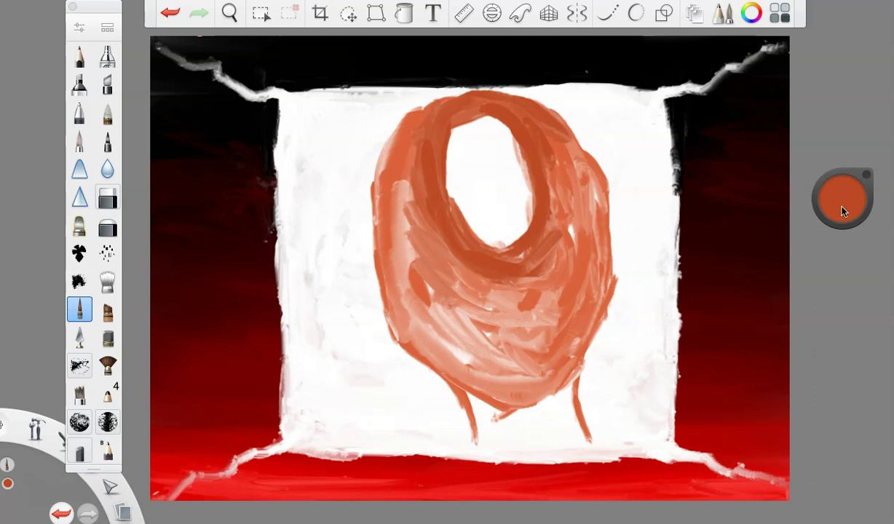
- Paint a small white oval low on the left side of the face and surround it with reddish brown
{"action": "left_click_drag", "start_coordinate": [843, 211], "coordinate": [849, 196]}
{"action": "mouse_move", "coordinate": [444, 309]}
{"action": "left_mouse_down"}
{"action": "mouse_move", "coordinate": [482, 343]}
{"action": "mouse_move", "coordinate": [488, 367]}
{"action": "left_mouse_up"}
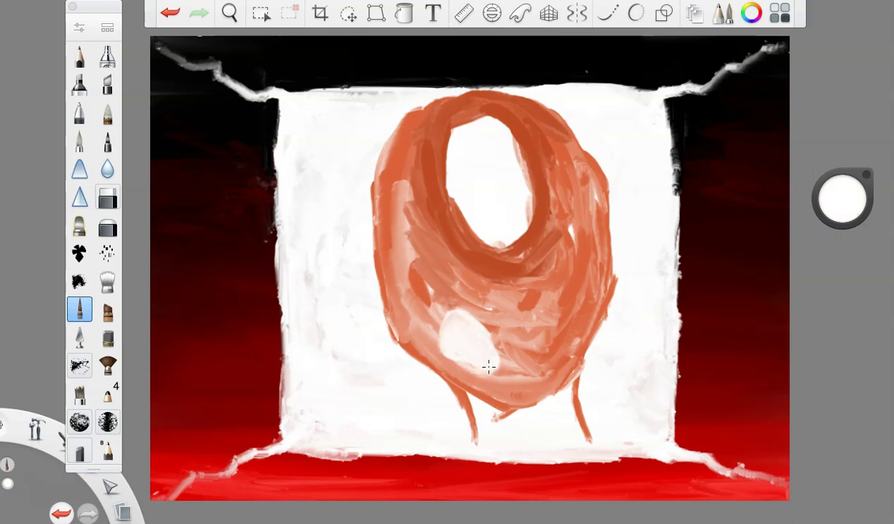
{"action": "left_click_drag", "start_coordinate": [850, 215], "coordinate": [854, 303]}
{"action": "mouse_move", "coordinate": [439, 336]}
{"action": "left_mouse_down"}
{"action": "mouse_move", "coordinate": [447, 365]}
{"action": "mouse_move", "coordinate": [427, 332]}
{"action": "mouse_move", "coordinate": [440, 296]}
{"action": "mouse_move", "coordinate": [466, 296]}
{"action": "mouse_move", "coordinate": [496, 321]}
{"action": "mouse_move", "coordinate": [514, 385]}
{"action": "mouse_move", "coordinate": [487, 389]}
{"action": "mouse_move", "coordinate": [520, 358]}
{"action": "mouse_move", "coordinate": [475, 299]}
{"action": "mouse_move", "coordinate": [412, 313]}
{"action": "mouse_move", "coordinate": [459, 284]}
{"action": "left_mouse_up"}
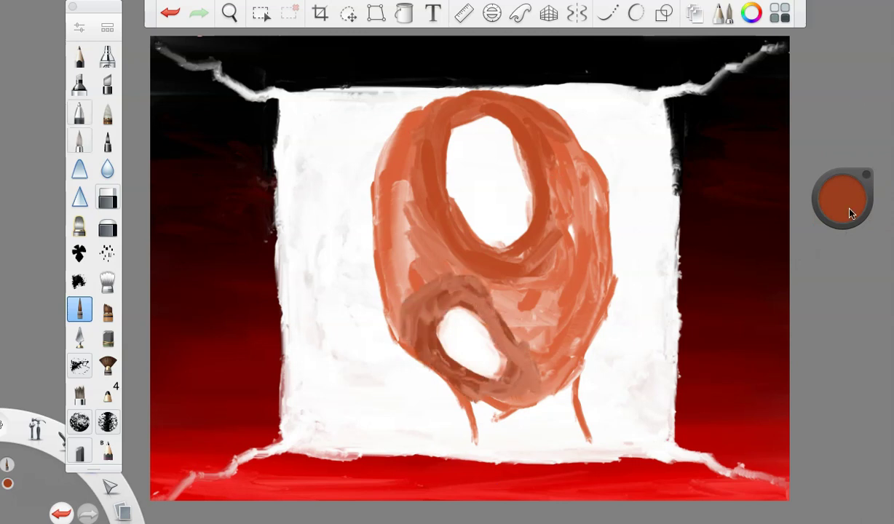
{"action": "mouse_move", "coordinate": [440, 229]}
{"action": "left_mouse_down"}
{"action": "mouse_move", "coordinate": [495, 307]}
{"action": "mouse_move", "coordinate": [481, 292]}
{"action": "mouse_move", "coordinate": [431, 284]}
{"action": "mouse_move", "coordinate": [405, 338]}
{"action": "mouse_move", "coordinate": [464, 381]}
{"action": "mouse_move", "coordinate": [515, 373]}
{"action": "left_mouse_up"}
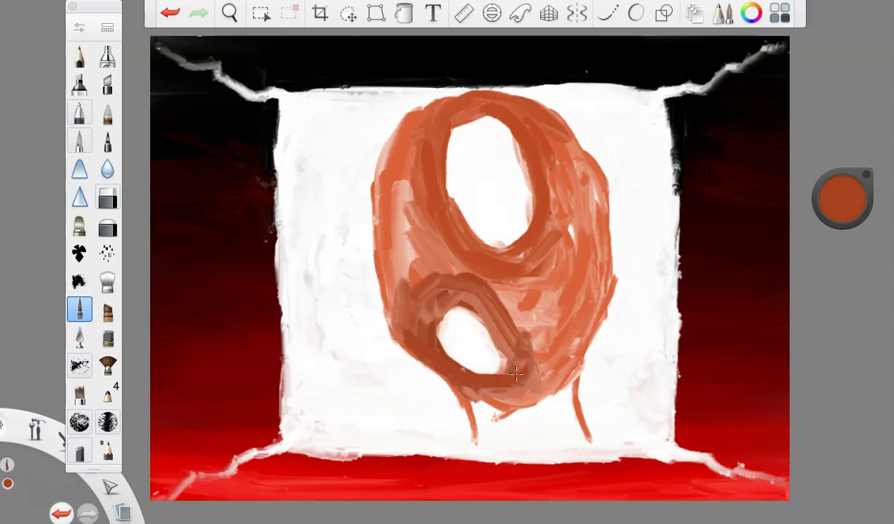
- Connect the small lower oval to the large upper oval with a narrow white vertical band
{"action": "left_click_drag", "start_coordinate": [856, 213], "coordinate": [811, 140]}
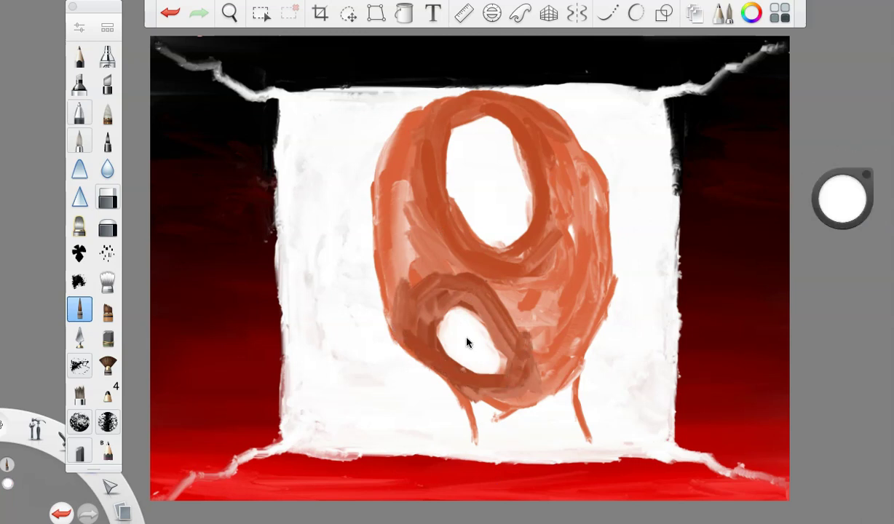
{"action": "left_click_drag", "start_coordinate": [447, 323], "coordinate": [484, 194]}
{"action": "left_click_drag", "start_coordinate": [441, 324], "coordinate": [472, 256]}
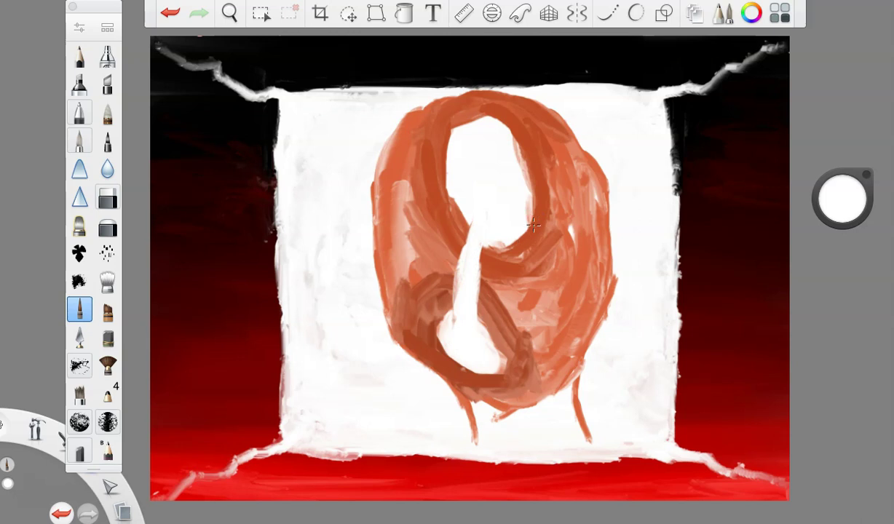
- Repaint the areas on both sides of the white band and the outer left cheek in bright orange
{"action": "left_click", "coordinate": [845, 205]}
{"action": "left_click", "coordinate": [849, 208]}
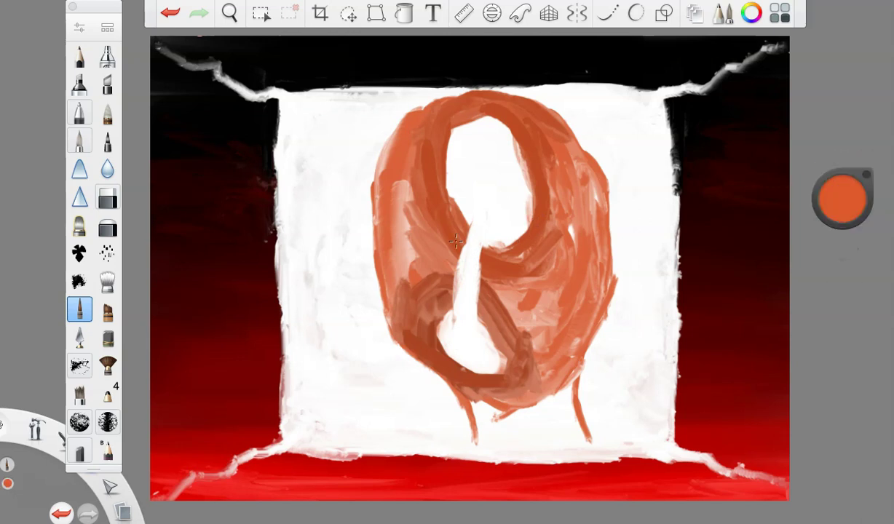
{"action": "left_click_drag", "start_coordinate": [440, 297], "coordinate": [439, 226]}
{"action": "mouse_move", "coordinate": [491, 255]}
{"action": "left_mouse_down"}
{"action": "mouse_move", "coordinate": [496, 309]}
{"action": "mouse_move", "coordinate": [533, 218]}
{"action": "left_mouse_up"}
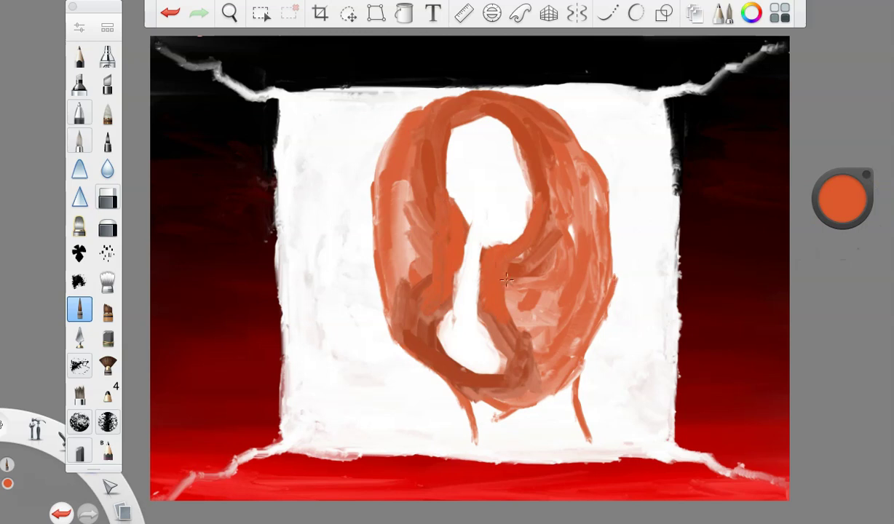
{"action": "left_click_drag", "start_coordinate": [404, 139], "coordinate": [375, 288]}
{"action": "mouse_move", "coordinate": [495, 244]}
{"action": "left_mouse_down"}
{"action": "mouse_move", "coordinate": [502, 313]}
{"action": "mouse_move", "coordinate": [540, 264]}
{"action": "mouse_move", "coordinate": [547, 173]}
{"action": "left_mouse_up"}
- Paint near-white curved bands down both cheeks, joining them at the small oval above the chin
{"action": "left_click_drag", "start_coordinate": [843, 198], "coordinate": [855, 18]}
{"action": "mouse_move", "coordinate": [421, 300]}
{"action": "left_mouse_down"}
{"action": "mouse_move", "coordinate": [437, 347]}
{"action": "mouse_move", "coordinate": [424, 322]}
{"action": "mouse_move", "coordinate": [408, 157]}
{"action": "mouse_move", "coordinate": [412, 286]}
{"action": "mouse_move", "coordinate": [426, 302]}
{"action": "mouse_move", "coordinate": [428, 125]}
{"action": "left_mouse_up"}
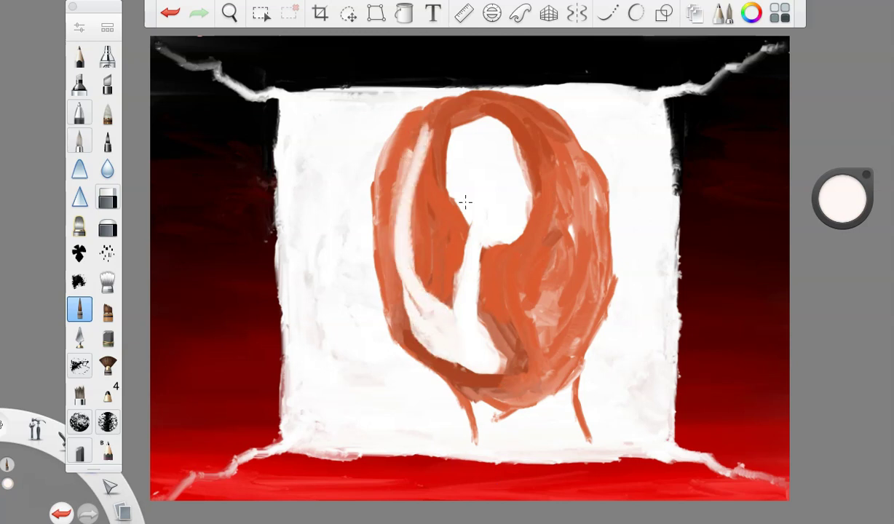
{"action": "left_click_drag", "start_coordinate": [499, 357], "coordinate": [580, 184]}
{"action": "mouse_move", "coordinate": [499, 366]}
{"action": "left_mouse_down"}
{"action": "mouse_move", "coordinate": [567, 164]}
{"action": "mouse_move", "coordinate": [534, 339]}
{"action": "mouse_move", "coordinate": [549, 303]}
{"action": "mouse_move", "coordinate": [535, 193]}
{"action": "left_mouse_up"}
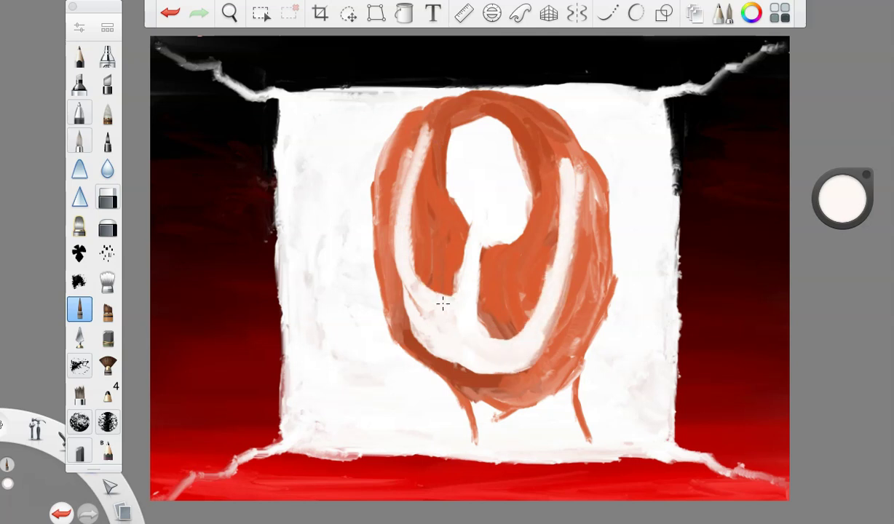
- Set the color to black and choose the Ink Brush from the Inktober set, undoing the test stroke
{"action": "mouse_move", "coordinate": [842, 194]}
{"action": "left_click", "coordinate": [843, 222]}
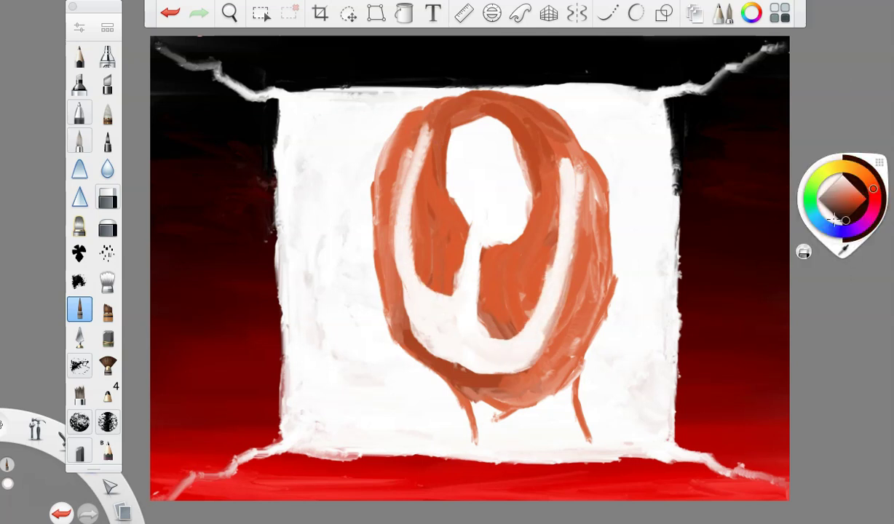
{"action": "scroll", "coordinate": [106, 395], "scroll_direction": "down", "scroll_amount": 2}
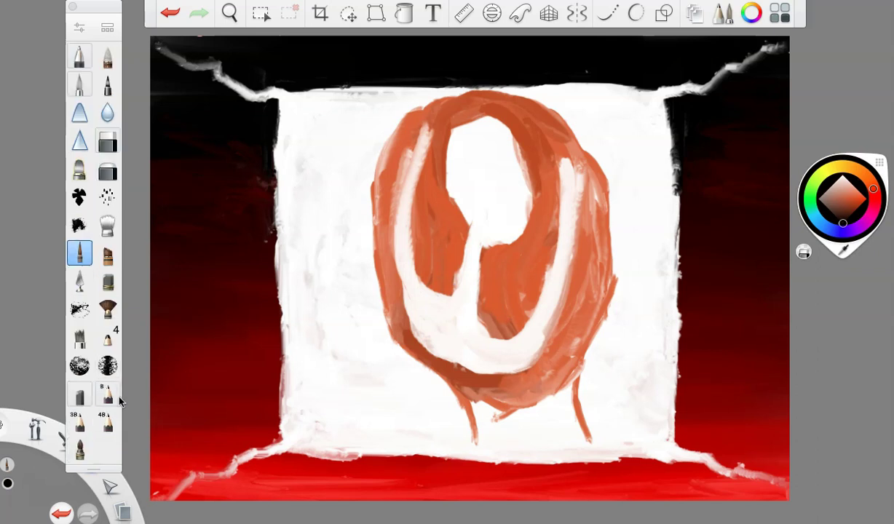
{"action": "left_click", "coordinate": [107, 27]}
{"action": "scroll", "coordinate": [518, 239], "scroll_direction": "down", "scroll_amount": 4}
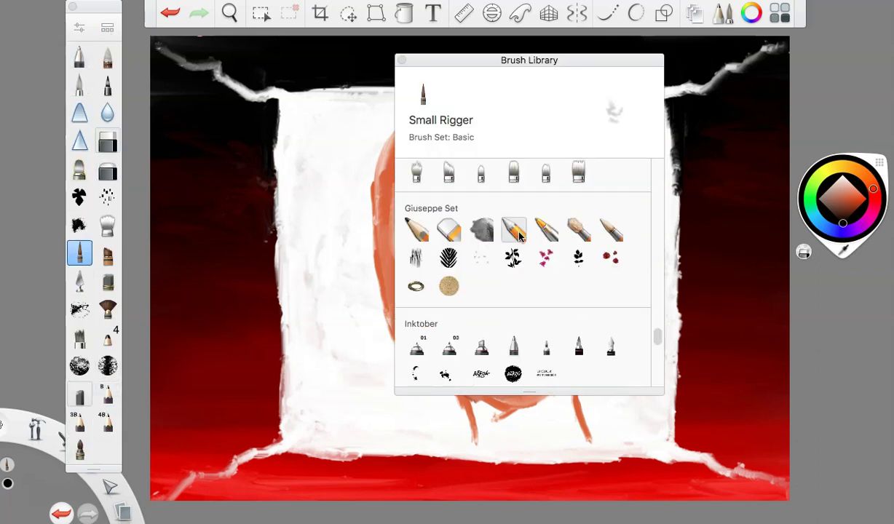
{"action": "scroll", "coordinate": [528, 296], "scroll_direction": "down", "scroll_amount": 3}
{"action": "left_click", "coordinate": [579, 260]}
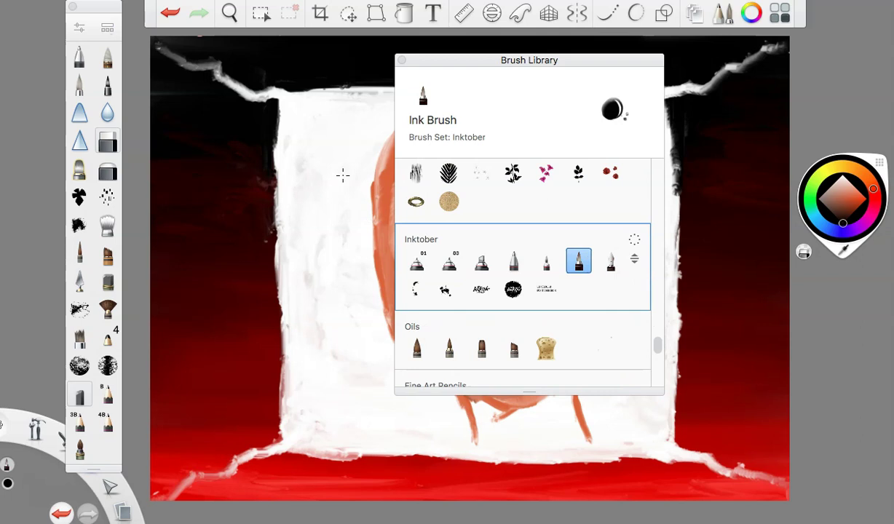
{"action": "left_click_drag", "start_coordinate": [306, 170], "coordinate": [325, 268]}
{"action": "left_click", "coordinate": [402, 61]}
{"action": "left_click", "coordinate": [168, 13]}
- Set the Ink Brush to Natural Blend, size 13.7 and 87% blending, and repaint the outer face edge in orange
{"action": "left_click", "coordinate": [79, 27]}
{"action": "left_click", "coordinate": [251, 179]}
{"action": "left_click", "coordinate": [244, 273]}
{"action": "left_click_drag", "start_coordinate": [167, 241], "coordinate": [176, 241]}
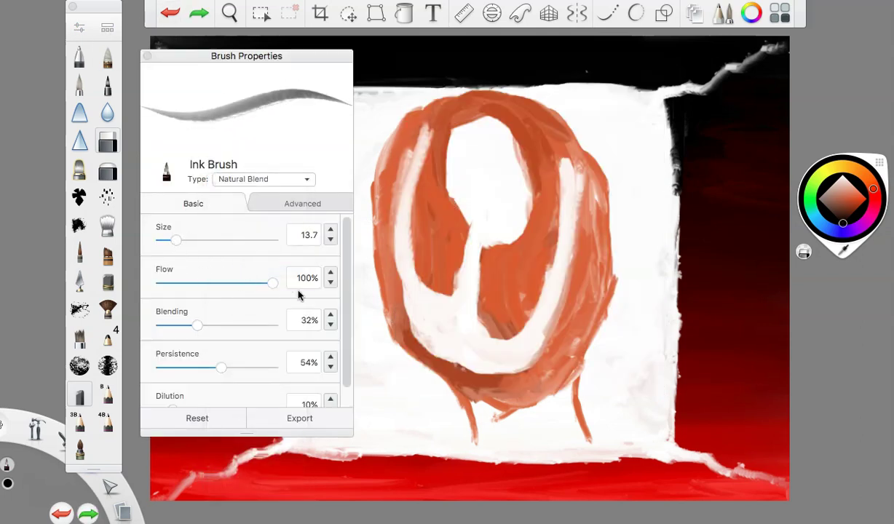
{"action": "left_click_drag", "start_coordinate": [198, 326], "coordinate": [249, 330]}
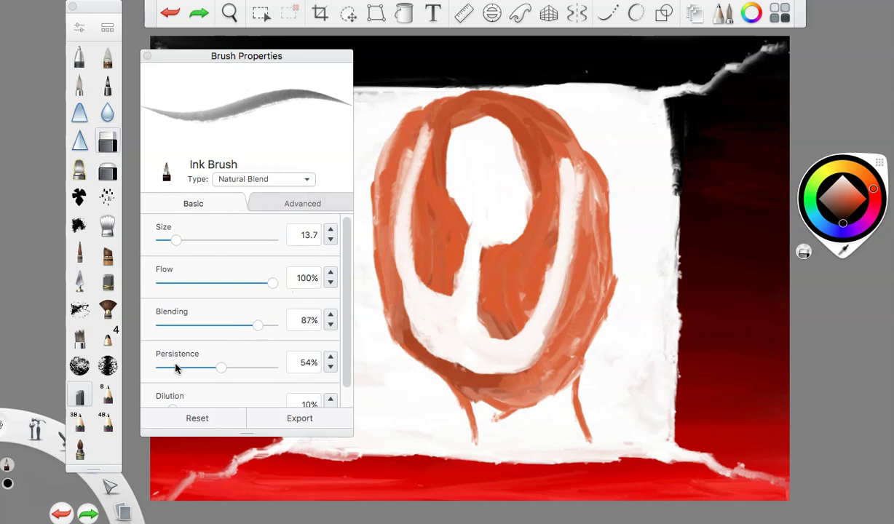
{"action": "left_click", "coordinate": [176, 369]}
{"action": "scroll", "coordinate": [176, 374], "scroll_direction": "down", "scroll_amount": 1}
{"action": "scroll", "coordinate": [226, 271], "scroll_direction": "up", "scroll_amount": 1}
{"action": "left_click", "coordinate": [270, 200]}
{"action": "scroll", "coordinate": [190, 292], "scroll_direction": "down", "scroll_amount": 4}
{"action": "scroll", "coordinate": [191, 301], "scroll_direction": "up", "scroll_amount": 5}
{"action": "left_click", "coordinate": [146, 56]}
{"action": "mouse_move", "coordinate": [377, 200]}
{"action": "left_mouse_down"}
{"action": "mouse_move", "coordinate": [380, 284]}
{"action": "mouse_move", "coordinate": [507, 401]}
{"action": "mouse_move", "coordinate": [574, 317]}
{"action": "left_mouse_up"}
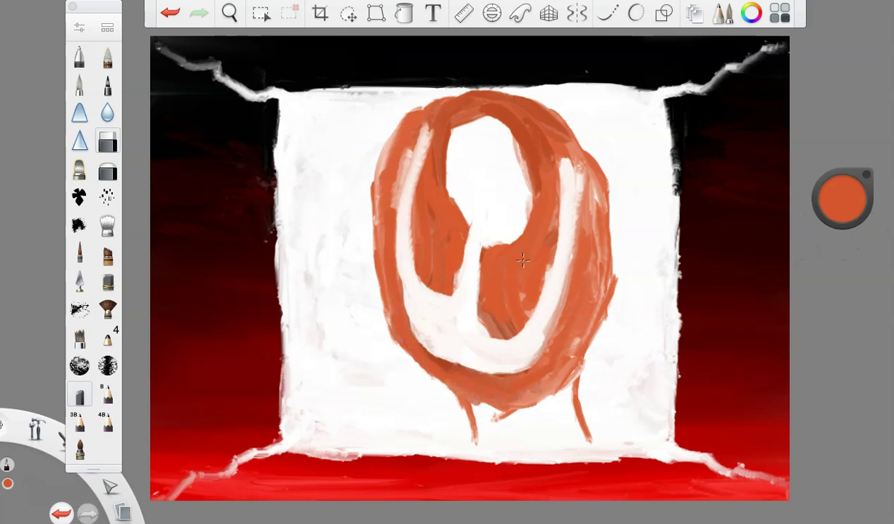
- Darken the paint color, add a stroke beside the white vertical band, and adjust the Ink Brush's Persistence
{"action": "left_click_drag", "start_coordinate": [835, 200], "coordinate": [834, 224]}
{"action": "mouse_move", "coordinate": [501, 251]}
{"action": "left_mouse_down"}
{"action": "mouse_move", "coordinate": [487, 318]}
{"action": "mouse_move", "coordinate": [545, 206]}
{"action": "mouse_move", "coordinate": [522, 256]}
{"action": "mouse_move", "coordinate": [481, 256]}
{"action": "left_mouse_up"}
{"action": "left_click", "coordinate": [79, 27]}
{"action": "left_click", "coordinate": [174, 370]}
{"action": "left_click", "coordinate": [175, 382]}
{"action": "left_click", "coordinate": [175, 203]}
{"action": "left_click", "coordinate": [147, 56]}
- Shade the inner left patch and the outer left edge of the head down to the jaw in dark brown
{"action": "mouse_move", "coordinate": [439, 185]}
{"action": "left_mouse_down"}
{"action": "mouse_move", "coordinate": [449, 211]}
{"action": "mouse_move", "coordinate": [442, 281]}
{"action": "left_mouse_up"}
{"action": "left_click_drag", "start_coordinate": [438, 240], "coordinate": [448, 123]}
{"action": "left_click_drag", "start_coordinate": [448, 123], "coordinate": [427, 258]}
{"action": "left_click_drag", "start_coordinate": [390, 149], "coordinate": [371, 237]}
{"action": "left_click_drag", "start_coordinate": [397, 116], "coordinate": [368, 251]}
{"action": "left_click_drag", "start_coordinate": [375, 189], "coordinate": [397, 342]}
{"action": "mouse_move", "coordinate": [379, 135]}
{"action": "left_mouse_down"}
{"action": "mouse_move", "coordinate": [371, 306]}
{"action": "mouse_move", "coordinate": [456, 368]}
{"action": "left_mouse_up"}
- Change the Ink Brush type to Standard and deepen the brown shading along the jaw and inner face patches
{"action": "left_click", "coordinate": [79, 27]}
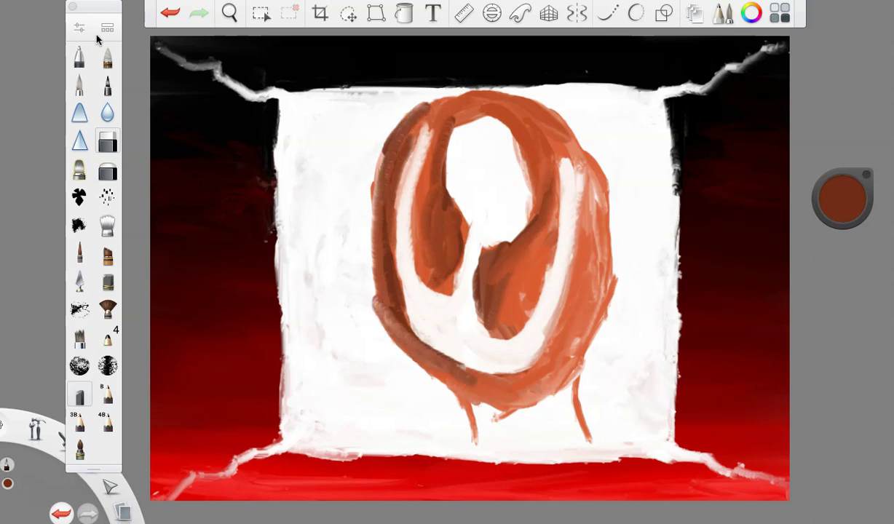
{"action": "left_click", "coordinate": [263, 178]}
{"action": "left_click", "coordinate": [209, 87]}
{"action": "left_click", "coordinate": [147, 57]}
{"action": "mouse_move", "coordinate": [379, 304]}
{"action": "left_mouse_down"}
{"action": "mouse_move", "coordinate": [461, 384]}
{"action": "mouse_move", "coordinate": [544, 377]}
{"action": "left_mouse_up"}
{"action": "left_click_drag", "start_coordinate": [452, 380], "coordinate": [375, 294]}
{"action": "mouse_move", "coordinate": [558, 225]}
{"action": "left_mouse_down"}
{"action": "mouse_move", "coordinate": [516, 315]}
{"action": "mouse_move", "coordinate": [473, 244]}
{"action": "mouse_move", "coordinate": [521, 201]}
{"action": "left_mouse_up"}
{"action": "mouse_move", "coordinate": [437, 211]}
{"action": "left_mouse_down"}
{"action": "mouse_move", "coordinate": [408, 292]}
{"action": "mouse_move", "coordinate": [426, 207]}
{"action": "left_mouse_up"}
- Raise the Ink Brush's opacity and darken the inner right patch and the right part of the jaw
{"action": "left_click", "coordinate": [83, 27]}
{"action": "left_click", "coordinate": [230, 284]}
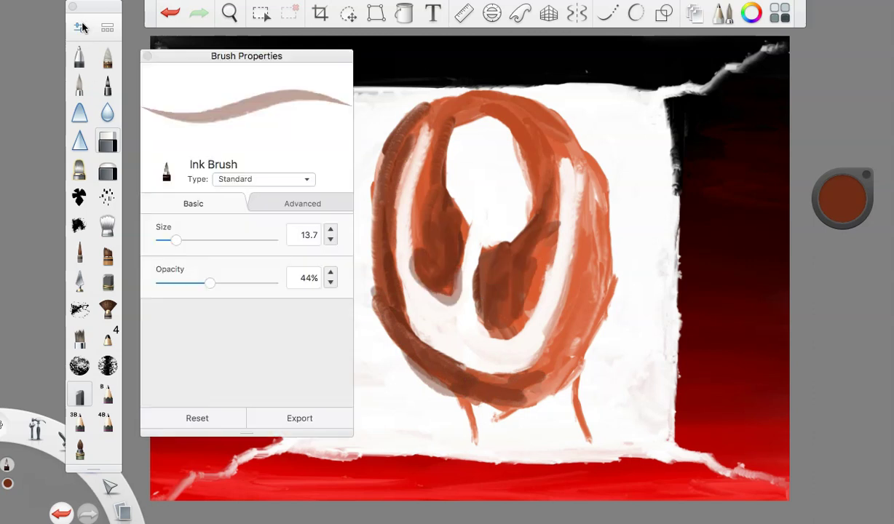
{"action": "left_click", "coordinate": [147, 57]}
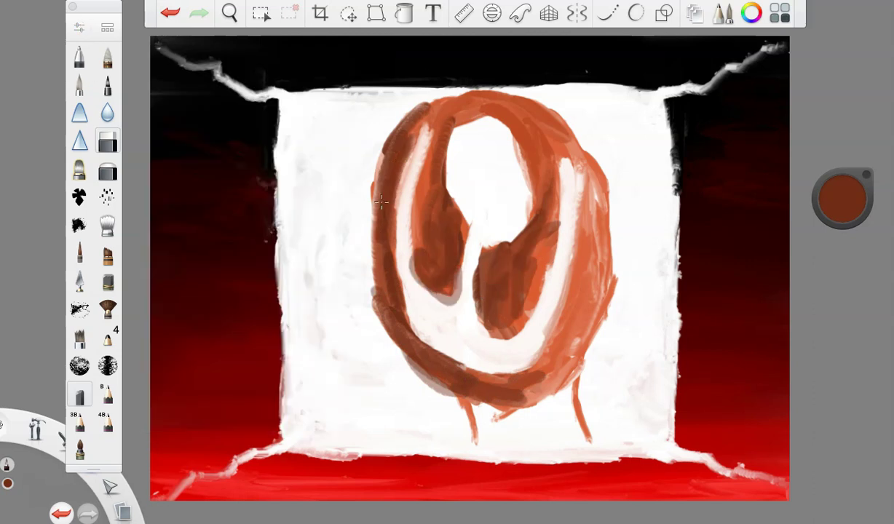
{"action": "mouse_move", "coordinate": [498, 279]}
{"action": "left_mouse_down"}
{"action": "mouse_move", "coordinate": [484, 310]}
{"action": "mouse_move", "coordinate": [503, 295]}
{"action": "mouse_move", "coordinate": [515, 337]}
{"action": "left_mouse_up"}
{"action": "left_click_drag", "start_coordinate": [463, 370], "coordinate": [559, 343]}
- Add darker brown strokes along the lower left jaw and the outer left edge of the head
{"action": "left_click_drag", "start_coordinate": [843, 191], "coordinate": [843, 218]}
{"action": "left_click_drag", "start_coordinate": [378, 306], "coordinate": [510, 393]}
{"action": "mouse_move", "coordinate": [401, 350]}
{"action": "left_mouse_down"}
{"action": "mouse_move", "coordinate": [384, 259]}
{"action": "mouse_move", "coordinate": [387, 154]}
{"action": "left_mouse_up"}
{"action": "left_click_drag", "start_coordinate": [843, 198], "coordinate": [840, 132]}
{"action": "mouse_move", "coordinate": [422, 354]}
{"action": "left_mouse_down"}
{"action": "mouse_move", "coordinate": [489, 379]}
{"action": "mouse_move", "coordinate": [398, 287]}
{"action": "mouse_move", "coordinate": [380, 182]}
{"action": "left_mouse_up"}
- Fill the neck below the chin with brown and lighter orange-brown strokes
{"action": "mouse_move", "coordinate": [460, 385]}
{"action": "left_mouse_down"}
{"action": "mouse_move", "coordinate": [472, 435]}
{"action": "mouse_move", "coordinate": [517, 430]}
{"action": "mouse_move", "coordinate": [499, 439]}
{"action": "left_mouse_up"}
{"action": "mouse_move", "coordinate": [535, 397]}
{"action": "left_mouse_down"}
{"action": "mouse_move", "coordinate": [480, 402]}
{"action": "mouse_move", "coordinate": [516, 435]}
{"action": "left_mouse_up"}
{"action": "left_click_drag", "start_coordinate": [843, 198], "coordinate": [841, 132]}
{"action": "left_click_drag", "start_coordinate": [461, 397], "coordinate": [530, 413]}
{"action": "left_click_drag", "start_coordinate": [470, 423], "coordinate": [548, 417]}
{"action": "left_click_drag", "start_coordinate": [480, 439], "coordinate": [564, 444]}
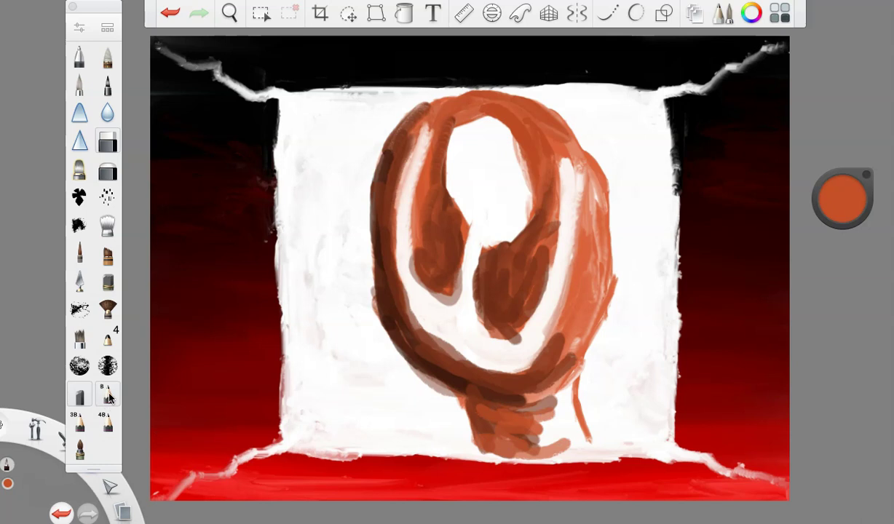
- Select the Pencils_3B brush at size 12.4 and blend orange over the jaw and neck
{"action": "left_click", "coordinate": [105, 397]}
{"action": "left_click", "coordinate": [78, 29]}
{"action": "left_click", "coordinate": [90, 422]}
{"action": "left_click", "coordinate": [106, 421]}
{"action": "left_click", "coordinate": [88, 423]}
{"action": "left_click_drag", "start_coordinate": [172, 241], "coordinate": [179, 241]}
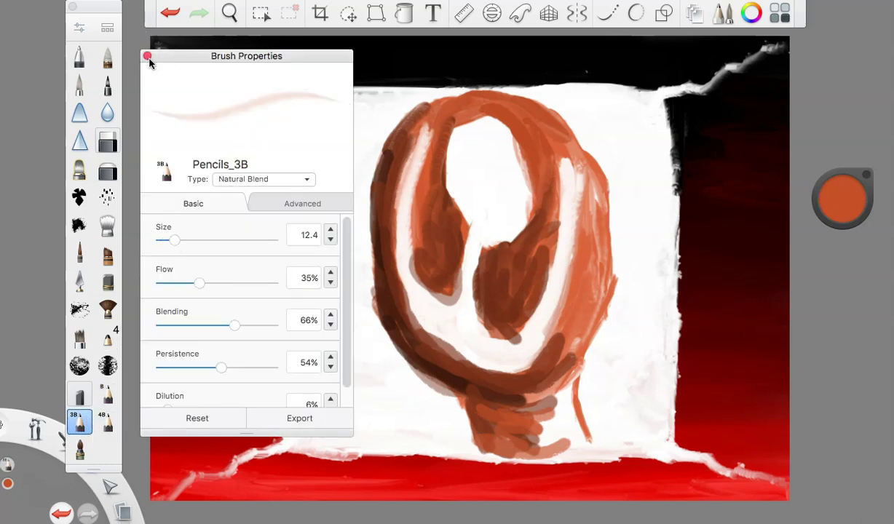
{"action": "left_click", "coordinate": [148, 56]}
{"action": "left_click_drag", "start_coordinate": [436, 357], "coordinate": [398, 327]}
{"action": "mouse_move", "coordinate": [466, 375]}
{"action": "left_mouse_down"}
{"action": "mouse_move", "coordinate": [505, 412]}
{"action": "mouse_move", "coordinate": [561, 430]}
{"action": "mouse_move", "coordinate": [555, 389]}
{"action": "left_mouse_up"}
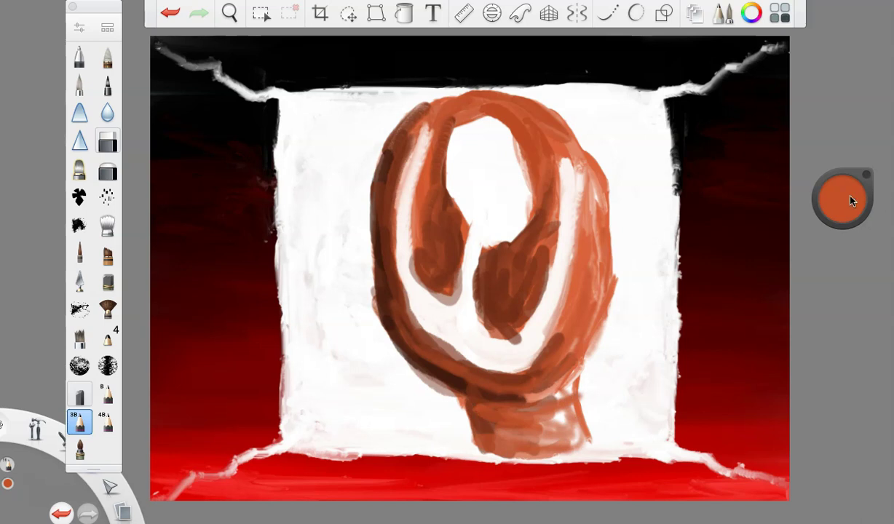
- Raise the Pencils_3B flow, lower its blending, change its type to Standard, and scribble orange on the inner right patch
{"action": "left_click", "coordinate": [84, 29]}
{"action": "left_click_drag", "start_coordinate": [227, 281], "coordinate": [287, 284]}
{"action": "left_click_drag", "start_coordinate": [251, 331], "coordinate": [200, 327]}
{"action": "left_click", "coordinate": [262, 180]}
{"action": "left_click", "coordinate": [215, 89]}
{"action": "left_click_drag", "start_coordinate": [175, 241], "coordinate": [174, 245]}
{"action": "left_click", "coordinate": [147, 57]}
{"action": "mouse_move", "coordinate": [541, 251]}
{"action": "left_mouse_down"}
{"action": "mouse_move", "coordinate": [508, 289]}
{"action": "mouse_move", "coordinate": [540, 251]}
{"action": "left_mouse_up"}
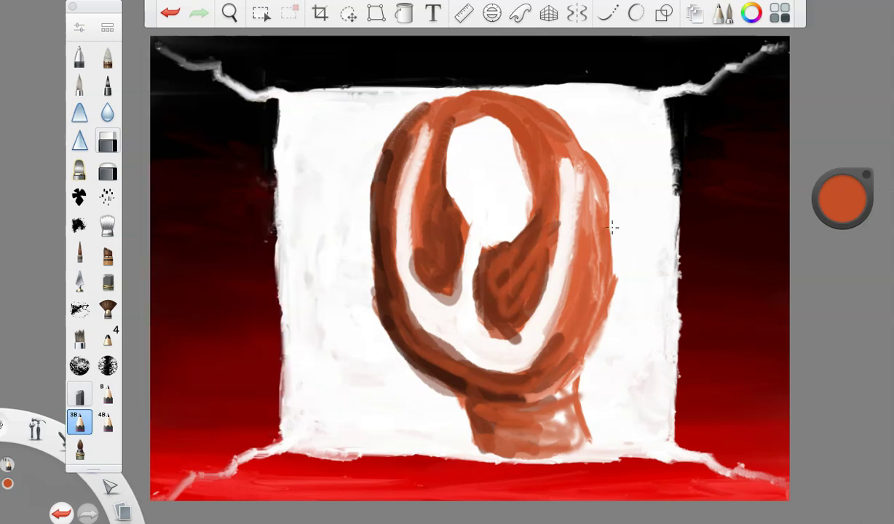
- Switch to the Small Rigger brush and set its rotation to 150°
{"action": "left_click_drag", "start_coordinate": [82, 257], "coordinate": [85, 308]}
{"action": "left_click", "coordinate": [80, 29]}
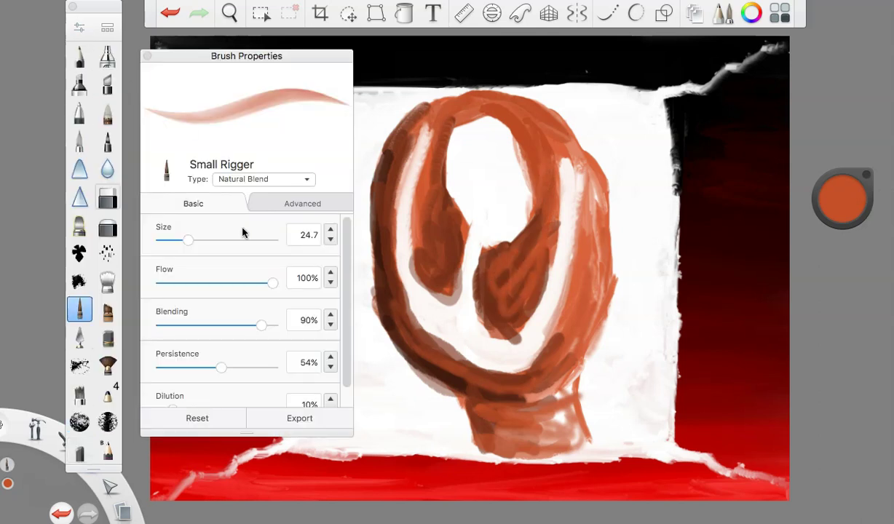
{"action": "scroll", "coordinate": [215, 347], "scroll_direction": "down", "scroll_amount": 1}
{"action": "left_click", "coordinate": [280, 203]}
{"action": "left_click", "coordinate": [240, 371]}
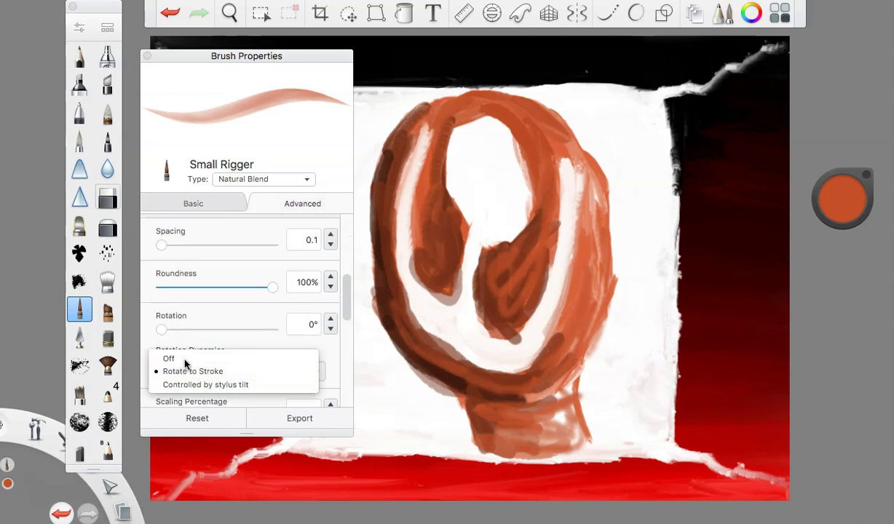
{"action": "left_click", "coordinate": [168, 355]}
{"action": "left_click_drag", "start_coordinate": [163, 330], "coordinate": [213, 332]}
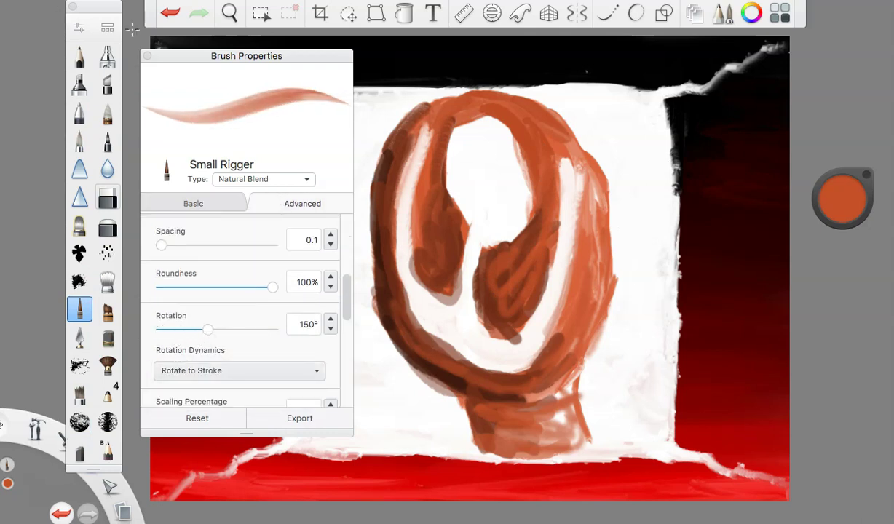
{"action": "left_click", "coordinate": [147, 56]}
- Paint orange over the head's dark shading and fill the neck with dark brown strokes
{"action": "mouse_move", "coordinate": [574, 317]}
{"action": "left_mouse_down"}
{"action": "mouse_move", "coordinate": [477, 375]}
{"action": "mouse_move", "coordinate": [528, 383]}
{"action": "mouse_move", "coordinate": [524, 138]}
{"action": "mouse_move", "coordinate": [508, 275]}
{"action": "mouse_move", "coordinate": [473, 309]}
{"action": "mouse_move", "coordinate": [407, 182]}
{"action": "mouse_move", "coordinate": [371, 167]}
{"action": "mouse_move", "coordinate": [387, 242]}
{"action": "left_mouse_up"}
{"action": "left_click_drag", "start_coordinate": [845, 204], "coordinate": [845, 360]}
{"action": "mouse_move", "coordinate": [478, 409]}
{"action": "left_mouse_down"}
{"action": "mouse_move", "coordinate": [521, 445]}
{"action": "mouse_move", "coordinate": [535, 430]}
{"action": "left_mouse_up"}
{"action": "left_click_drag", "start_coordinate": [841, 221], "coordinate": [841, 161]}
{"action": "mouse_move", "coordinate": [477, 397]}
{"action": "left_mouse_down"}
{"action": "mouse_move", "coordinate": [542, 389]}
{"action": "mouse_move", "coordinate": [527, 452]}
{"action": "left_mouse_up"}
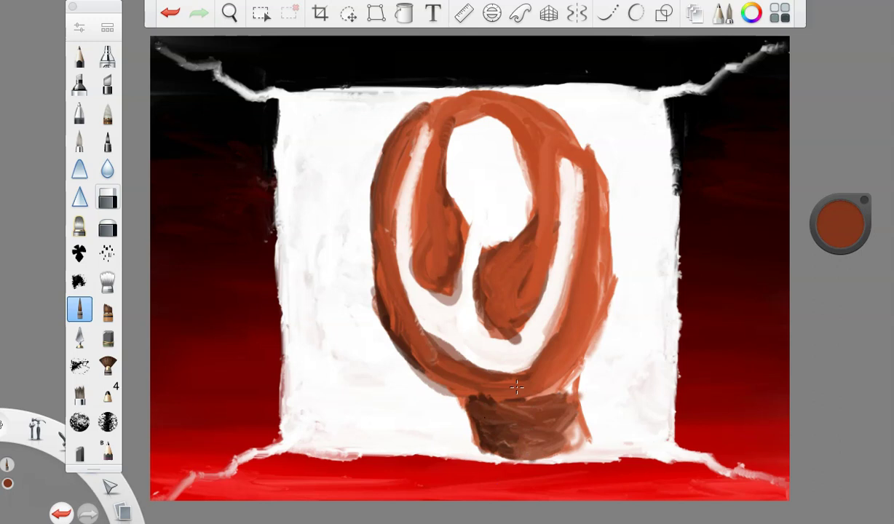
- Paint the right side of the neck reddish brown and smooth orange-brown along the left side of the head
{"action": "left_click_drag", "start_coordinate": [845, 220], "coordinate": [847, 195]}
{"action": "left_click_drag", "start_coordinate": [572, 382], "coordinate": [549, 450]}
{"action": "left_click_drag", "start_coordinate": [391, 145], "coordinate": [398, 324]}
{"action": "left_click_drag", "start_coordinate": [416, 125], "coordinate": [426, 193]}
- Outline the rounded central opening and the inner edges of both lobes in near-black
{"action": "left_click_drag", "start_coordinate": [846, 226], "coordinate": [838, 364]}
{"action": "left_click_drag", "start_coordinate": [452, 128], "coordinate": [460, 217]}
{"action": "mouse_move", "coordinate": [440, 146]}
{"action": "left_mouse_down"}
{"action": "mouse_move", "coordinate": [501, 131]}
{"action": "mouse_move", "coordinate": [535, 204]}
{"action": "mouse_move", "coordinate": [486, 252]}
{"action": "left_mouse_up"}
{"action": "mouse_move", "coordinate": [518, 150]}
{"action": "left_mouse_down"}
{"action": "mouse_move", "coordinate": [466, 135]}
{"action": "mouse_move", "coordinate": [444, 172]}
{"action": "mouse_move", "coordinate": [445, 295]}
{"action": "left_mouse_up"}
{"action": "mouse_move", "coordinate": [467, 237]}
{"action": "left_mouse_down"}
{"action": "mouse_move", "coordinate": [480, 328]}
{"action": "mouse_move", "coordinate": [521, 324]}
{"action": "left_mouse_up"}
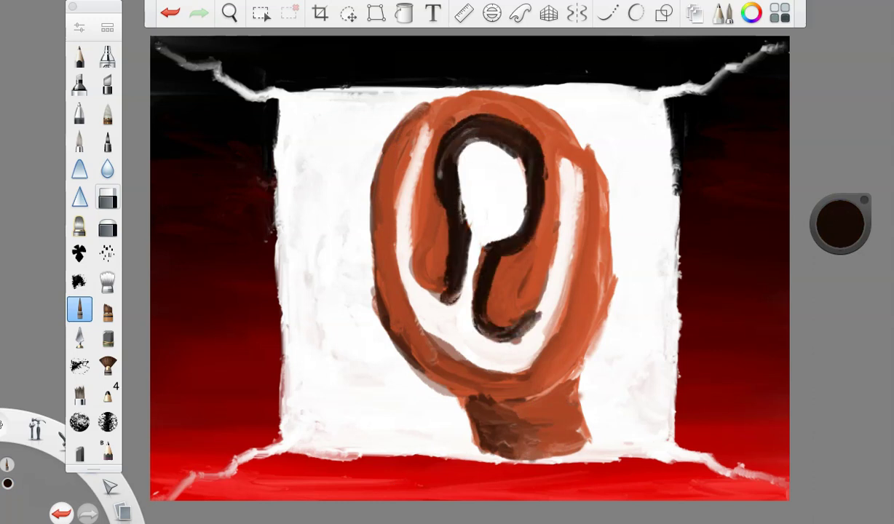
- Reduce the Small Rigger brush size and outline both edges of the curved white channel in near-black
{"action": "left_click", "coordinate": [79, 27]}
{"action": "left_click", "coordinate": [170, 209]}
{"action": "left_click", "coordinate": [177, 224]}
{"action": "scroll", "coordinate": [175, 219], "scroll_direction": "up", "scroll_amount": 2}
{"action": "left_click", "coordinate": [175, 241]}
{"action": "left_click", "coordinate": [148, 57]}
{"action": "mouse_move", "coordinate": [450, 295]}
{"action": "left_mouse_down"}
{"action": "mouse_move", "coordinate": [421, 284]}
{"action": "mouse_move", "coordinate": [404, 230]}
{"action": "left_mouse_up"}
{"action": "mouse_move", "coordinate": [406, 261]}
{"action": "left_mouse_down"}
{"action": "mouse_move", "coordinate": [413, 142]}
{"action": "mouse_move", "coordinate": [429, 138]}
{"action": "mouse_move", "coordinate": [413, 280]}
{"action": "left_mouse_up"}
{"action": "left_click", "coordinate": [171, 13]}
{"action": "mouse_move", "coordinate": [423, 126]}
{"action": "left_mouse_down"}
{"action": "mouse_move", "coordinate": [397, 250]}
{"action": "mouse_move", "coordinate": [415, 312]}
{"action": "mouse_move", "coordinate": [396, 280]}
{"action": "mouse_move", "coordinate": [418, 156]}
{"action": "left_mouse_up"}
{"action": "mouse_move", "coordinate": [404, 288]}
{"action": "left_mouse_down"}
{"action": "mouse_move", "coordinate": [437, 343]}
{"action": "mouse_move", "coordinate": [490, 371]}
{"action": "mouse_move", "coordinate": [560, 316]}
{"action": "left_mouse_up"}
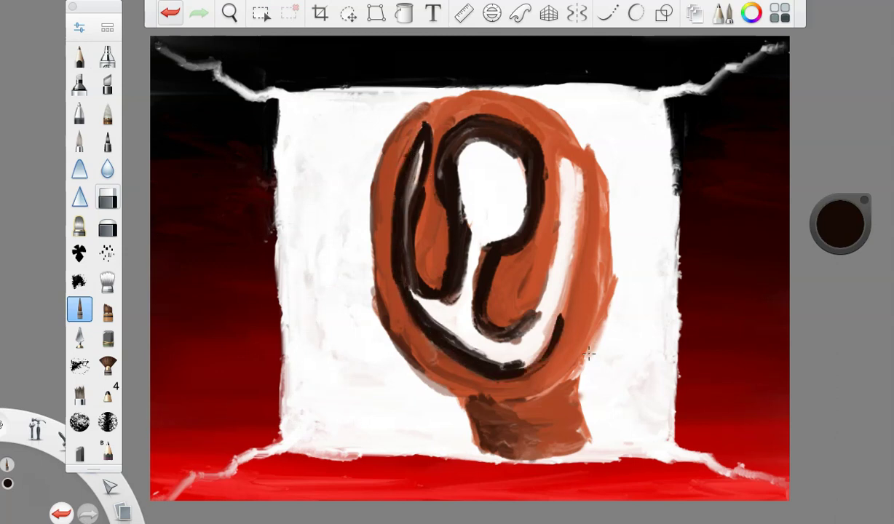
{"action": "mouse_move", "coordinate": [564, 158]}
{"action": "left_mouse_down"}
{"action": "mouse_move", "coordinate": [575, 284]}
{"action": "mouse_move", "coordinate": [552, 349]}
{"action": "left_mouse_up"}
{"action": "mouse_move", "coordinate": [565, 157]}
{"action": "left_mouse_down"}
{"action": "mouse_move", "coordinate": [538, 306]}
{"action": "mouse_move", "coordinate": [496, 344]}
{"action": "left_mouse_up"}
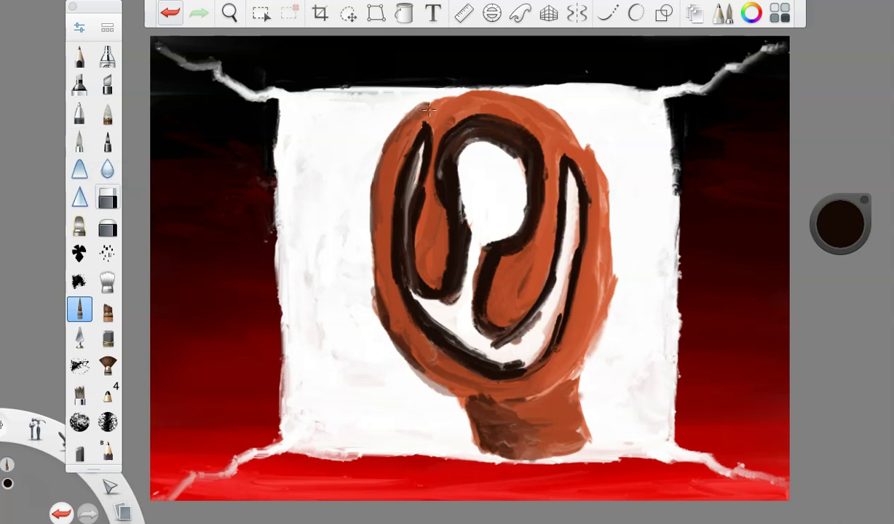
- Set the Small Rigger brush to size 24.0 and fill the white channel with dark brown
{"action": "left_click_drag", "start_coordinate": [855, 234], "coordinate": [848, 217]}
{"action": "left_click", "coordinate": [72, 31]}
{"action": "left_click_drag", "start_coordinate": [177, 241], "coordinate": [185, 244]}
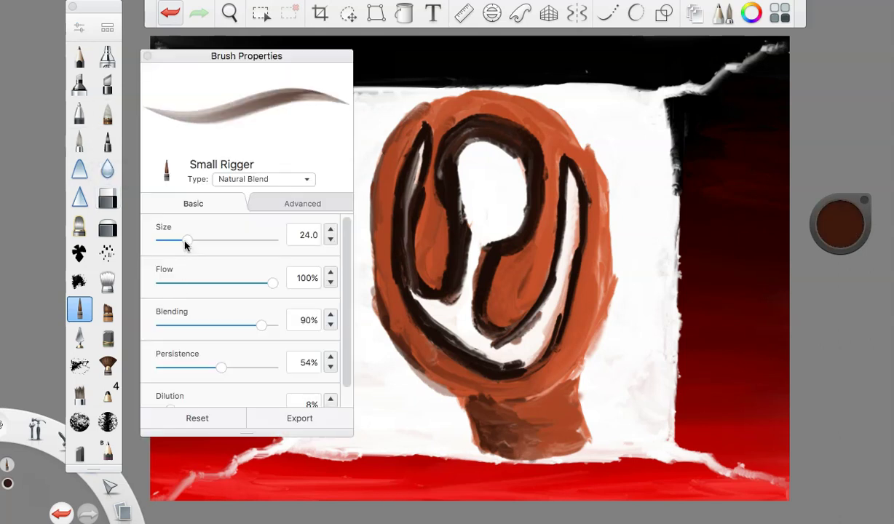
{"action": "left_click", "coordinate": [302, 204]}
{"action": "left_click", "coordinate": [193, 204]}
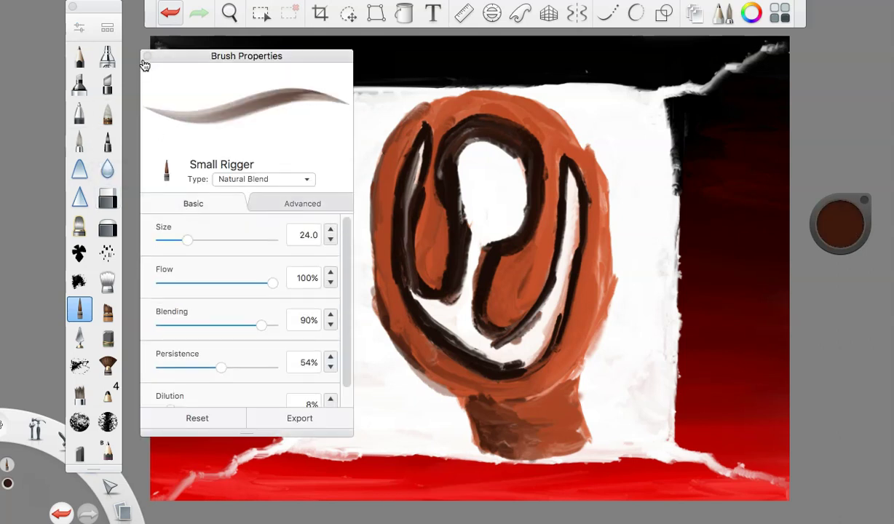
{"action": "left_click", "coordinate": [147, 56]}
{"action": "mouse_move", "coordinate": [412, 122]}
{"action": "left_mouse_down"}
{"action": "mouse_move", "coordinate": [405, 249]}
{"action": "mouse_move", "coordinate": [437, 313]}
{"action": "mouse_move", "coordinate": [462, 335]}
{"action": "mouse_move", "coordinate": [453, 157]}
{"action": "mouse_move", "coordinate": [514, 154]}
{"action": "mouse_move", "coordinate": [481, 189]}
{"action": "mouse_move", "coordinate": [474, 233]}
{"action": "mouse_move", "coordinate": [466, 182]}
{"action": "mouse_move", "coordinate": [492, 187]}
{"action": "mouse_move", "coordinate": [474, 198]}
{"action": "mouse_move", "coordinate": [463, 295]}
{"action": "mouse_move", "coordinate": [441, 337]}
{"action": "mouse_move", "coordinate": [500, 366]}
{"action": "mouse_move", "coordinate": [541, 347]}
{"action": "left_mouse_up"}
{"action": "mouse_move", "coordinate": [572, 169]}
{"action": "left_mouse_down"}
{"action": "mouse_move", "coordinate": [555, 277]}
{"action": "mouse_move", "coordinate": [482, 356]}
{"action": "left_mouse_up"}
- Darken the central opening with near-black and paint a bright red ball inside it
{"action": "left_click_drag", "start_coordinate": [840, 224], "coordinate": [836, 419]}
{"action": "mouse_move", "coordinate": [446, 159]}
{"action": "left_mouse_down"}
{"action": "mouse_move", "coordinate": [490, 144]}
{"action": "mouse_move", "coordinate": [475, 178]}
{"action": "mouse_move", "coordinate": [479, 168]}
{"action": "mouse_move", "coordinate": [467, 166]}
{"action": "mouse_move", "coordinate": [482, 151]}
{"action": "mouse_move", "coordinate": [519, 197]}
{"action": "left_mouse_up"}
{"action": "left_click", "coordinate": [840, 225]}
{"action": "left_click", "coordinate": [865, 225]}
{"action": "left_click", "coordinate": [874, 223]}
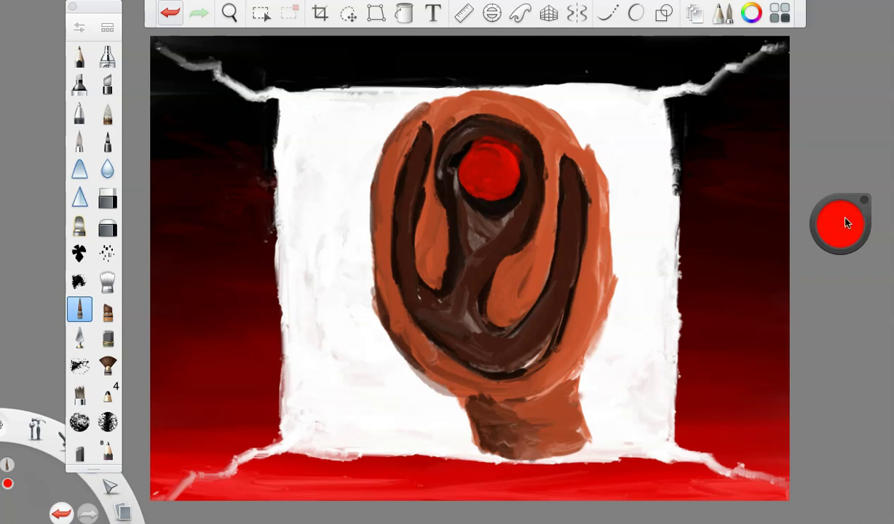
- Reduce the brush size and paint a red stem from the ball that branches into the left and right channels
{"action": "left_click", "coordinate": [82, 30]}
{"action": "left_click_drag", "start_coordinate": [181, 240], "coordinate": [175, 240]}
{"action": "left_click", "coordinate": [147, 57]}
{"action": "mouse_move", "coordinate": [498, 171]}
{"action": "left_mouse_down"}
{"action": "mouse_move", "coordinate": [474, 236]}
{"action": "mouse_move", "coordinate": [482, 169]}
{"action": "mouse_move", "coordinate": [458, 313]}
{"action": "mouse_move", "coordinate": [405, 243]}
{"action": "mouse_move", "coordinate": [397, 157]}
{"action": "left_mouse_up"}
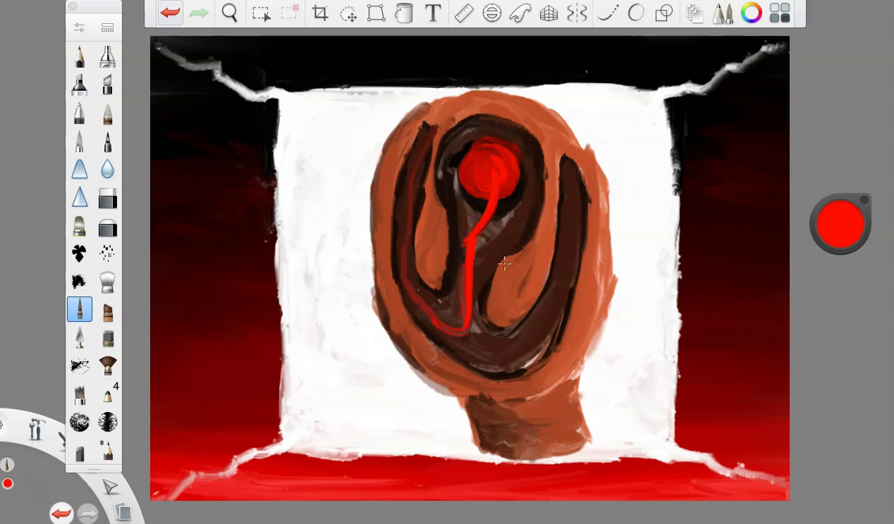
{"action": "mouse_move", "coordinate": [479, 343]}
{"action": "left_mouse_down"}
{"action": "mouse_move", "coordinate": [547, 316]}
{"action": "mouse_move", "coordinate": [571, 207]}
{"action": "mouse_move", "coordinate": [613, 213]}
{"action": "left_mouse_up"}
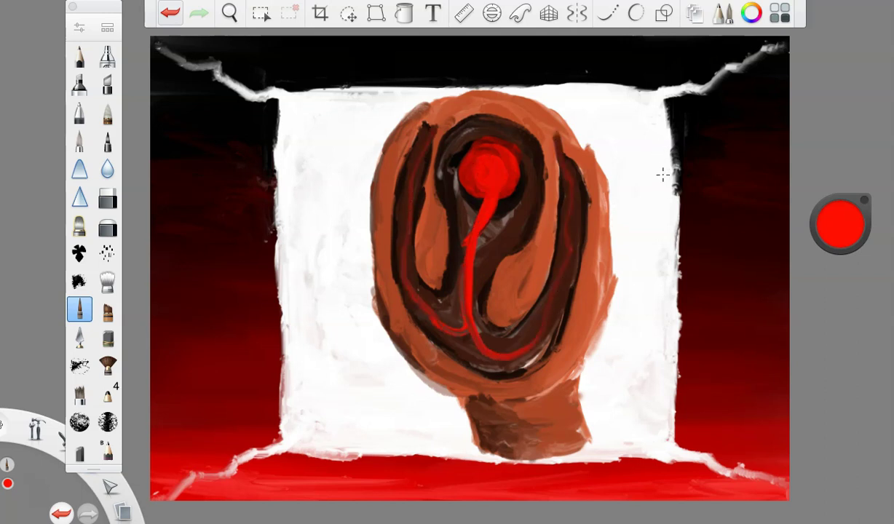
- Paint near-black shadow strokes along the head's lower left edge and the left side of the neck
{"action": "left_click", "coordinate": [841, 224]}
{"action": "left_click", "coordinate": [841, 249]}
{"action": "mouse_move", "coordinate": [393, 291]}
{"action": "left_mouse_down"}
{"action": "mouse_move", "coordinate": [375, 343]}
{"action": "mouse_move", "coordinate": [509, 400]}
{"action": "mouse_move", "coordinate": [378, 287]}
{"action": "mouse_move", "coordinate": [376, 238]}
{"action": "left_mouse_up"}
{"action": "mouse_move", "coordinate": [460, 397]}
{"action": "left_mouse_down"}
{"action": "mouse_move", "coordinate": [470, 427]}
{"action": "mouse_move", "coordinate": [469, 403]}
{"action": "mouse_move", "coordinate": [528, 418]}
{"action": "left_mouse_up"}
- Blend brown and near-black strokes into the lower left jaw
{"action": "left_click", "coordinate": [871, 216]}
{"action": "left_click", "coordinate": [847, 224]}
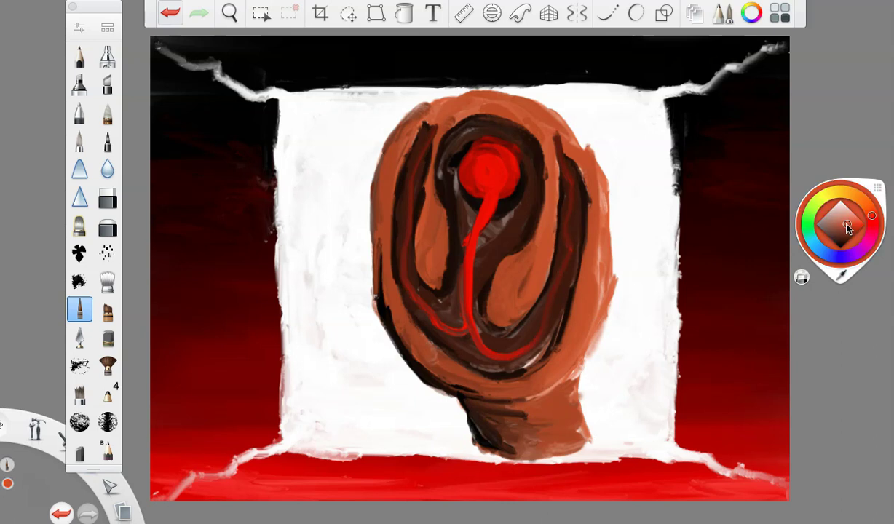
{"action": "left_click_drag", "start_coordinate": [841, 225], "coordinate": [843, 385]}
{"action": "mouse_move", "coordinate": [430, 364]}
{"action": "left_mouse_down"}
{"action": "mouse_move", "coordinate": [378, 303]}
{"action": "mouse_move", "coordinate": [377, 209]}
{"action": "mouse_move", "coordinate": [459, 377]}
{"action": "left_mouse_up"}
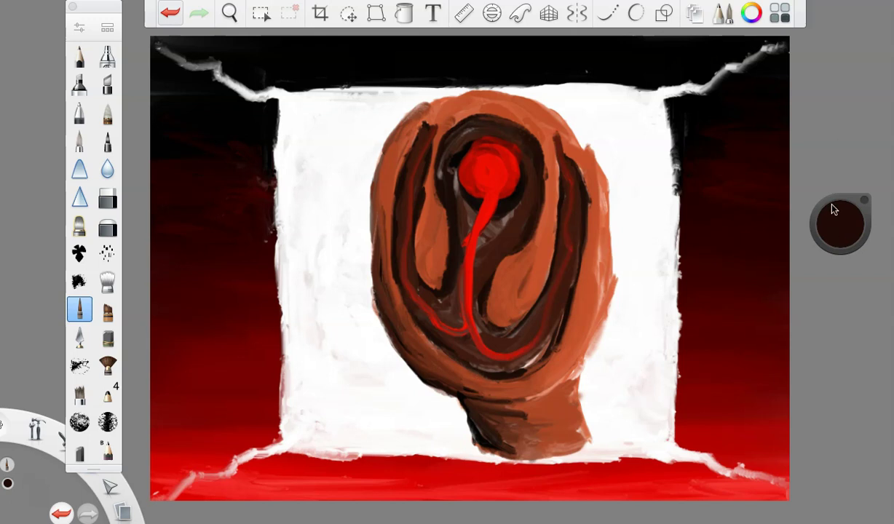
- Lighten the upper part of the red ball with orange and add a white highlight spot
{"action": "left_click_drag", "start_coordinate": [834, 210], "coordinate": [843, 252]}
{"action": "mouse_move", "coordinate": [481, 151]}
{"action": "left_mouse_down"}
{"action": "mouse_move", "coordinate": [472, 191]}
{"action": "mouse_move", "coordinate": [482, 147]}
{"action": "mouse_move", "coordinate": [514, 145]}
{"action": "left_mouse_up"}
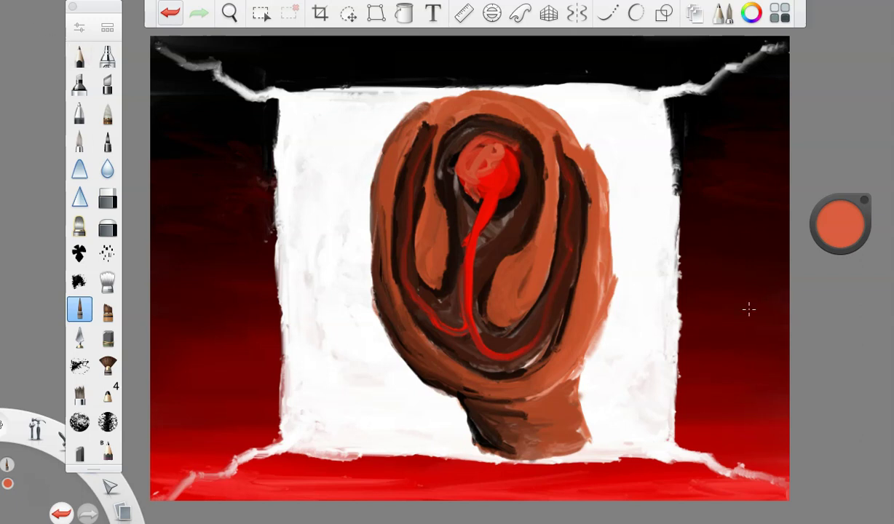
{"action": "left_click_drag", "start_coordinate": [839, 218], "coordinate": [835, 29]}
{"action": "left_click_drag", "start_coordinate": [475, 145], "coordinate": [480, 154]}
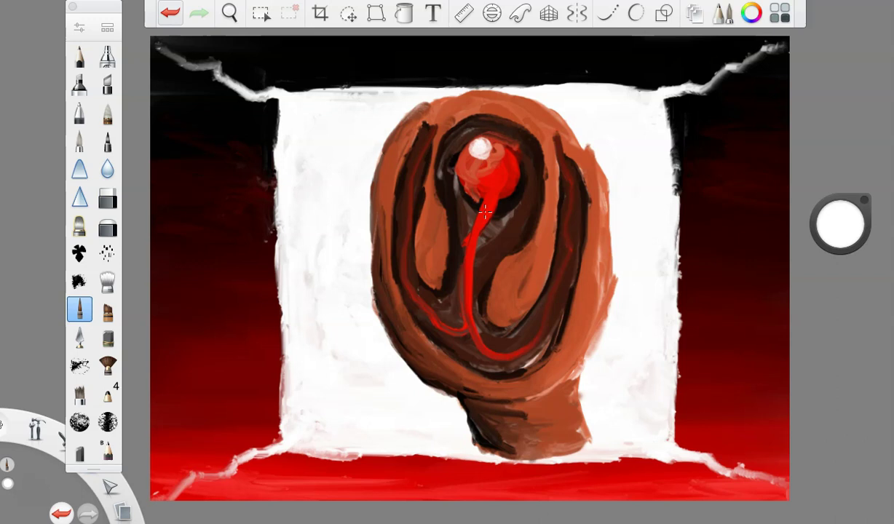
- Add light salmon highlights along the head's left rim, both inner lobes, and the lower right jaw
{"action": "left_click", "coordinate": [836, 234]}
{"action": "left_click", "coordinate": [848, 222]}
{"action": "left_click_drag", "start_coordinate": [837, 229], "coordinate": [839, 131]}
{"action": "mouse_move", "coordinate": [387, 240]}
{"action": "left_mouse_down"}
{"action": "mouse_move", "coordinate": [391, 279]}
{"action": "mouse_move", "coordinate": [439, 362]}
{"action": "mouse_move", "coordinate": [485, 375]}
{"action": "left_mouse_up"}
{"action": "mouse_move", "coordinate": [405, 147]}
{"action": "left_mouse_down"}
{"action": "mouse_move", "coordinate": [380, 245]}
{"action": "mouse_move", "coordinate": [368, 133]}
{"action": "left_mouse_up"}
{"action": "mouse_move", "coordinate": [419, 203]}
{"action": "left_mouse_down"}
{"action": "mouse_move", "coordinate": [413, 273]}
{"action": "mouse_move", "coordinate": [404, 254]}
{"action": "left_mouse_up"}
{"action": "mouse_move", "coordinate": [484, 293]}
{"action": "left_mouse_down"}
{"action": "mouse_move", "coordinate": [517, 229]}
{"action": "mouse_move", "coordinate": [503, 313]}
{"action": "left_mouse_up"}
{"action": "left_click_drag", "start_coordinate": [531, 276], "coordinate": [547, 193]}
{"action": "mouse_move", "coordinate": [573, 334]}
{"action": "left_mouse_down"}
{"action": "mouse_move", "coordinate": [502, 380]}
{"action": "mouse_move", "coordinate": [437, 364]}
{"action": "mouse_move", "coordinate": [401, 323]}
{"action": "mouse_move", "coordinate": [551, 375]}
{"action": "left_mouse_up"}
- Blend deeper salmon strokes over the jaw, both inner lobes, and the neck
{"action": "left_click_drag", "start_coordinate": [840, 224], "coordinate": [840, 287]}
{"action": "mouse_move", "coordinate": [562, 273]}
{"action": "left_mouse_down"}
{"action": "mouse_move", "coordinate": [514, 364]}
{"action": "mouse_move", "coordinate": [568, 291]}
{"action": "mouse_move", "coordinate": [423, 366]}
{"action": "left_mouse_up"}
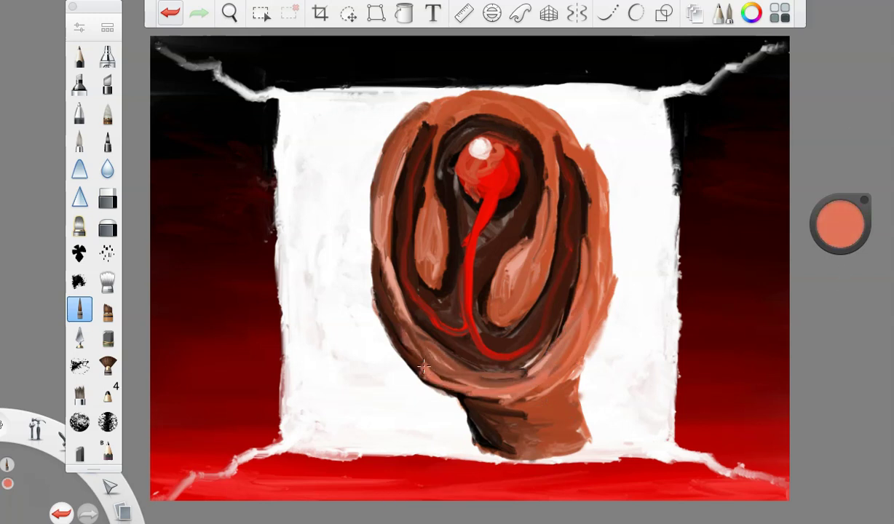
{"action": "left_click_drag", "start_coordinate": [437, 204], "coordinate": [430, 281]}
{"action": "left_click_drag", "start_coordinate": [531, 247], "coordinate": [500, 312]}
{"action": "mouse_move", "coordinate": [551, 368]}
{"action": "left_mouse_down"}
{"action": "mouse_move", "coordinate": [487, 414]}
{"action": "mouse_move", "coordinate": [475, 443]}
{"action": "left_mouse_up"}
- Add orange strokes to the upper right of the head and reddish-brown strokes to the left lobe, left rim, and neck
{"action": "left_click_drag", "start_coordinate": [839, 250], "coordinate": [841, 266]}
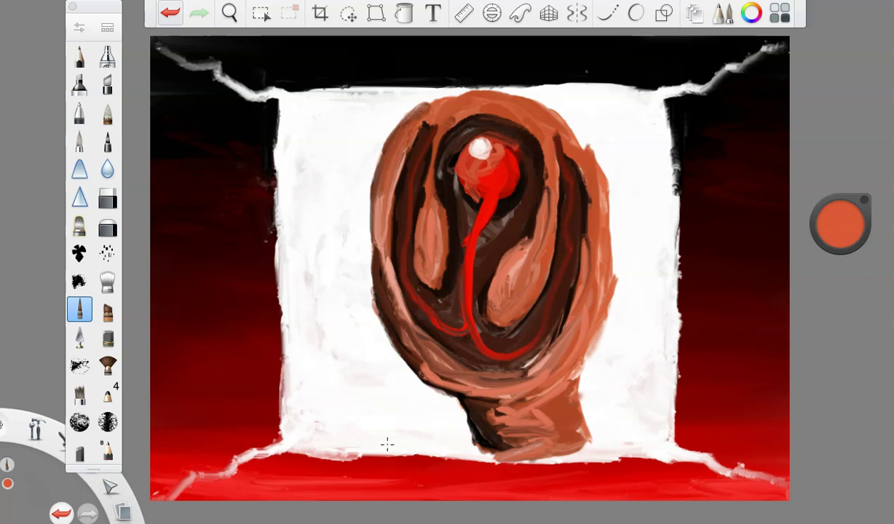
{"action": "left_click_drag", "start_coordinate": [553, 137], "coordinate": [578, 215]}
{"action": "left_click_drag", "start_coordinate": [840, 231], "coordinate": [838, 285]}
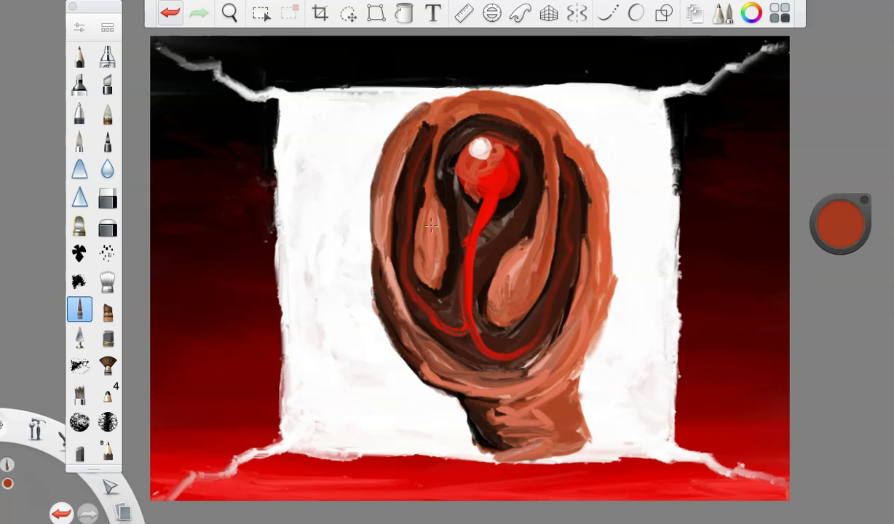
{"action": "left_click_drag", "start_coordinate": [428, 185], "coordinate": [420, 280]}
{"action": "left_click_drag", "start_coordinate": [382, 195], "coordinate": [376, 268]}
{"action": "mouse_move", "coordinate": [538, 415]}
{"action": "left_mouse_down"}
{"action": "mouse_move", "coordinate": [514, 443]}
{"action": "mouse_move", "coordinate": [477, 409]}
{"action": "left_mouse_up"}
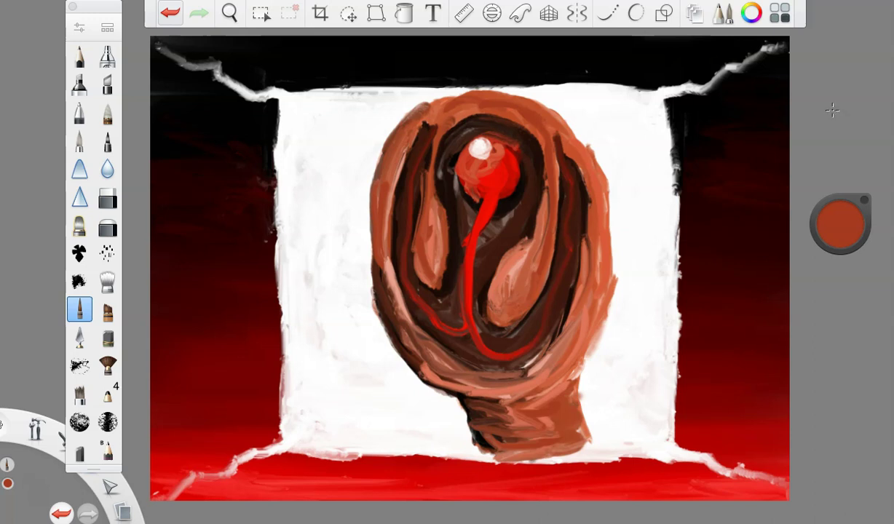
- Reinforce the dark channels around the lobes and extend them over the top of the head in near-black
{"action": "left_click_drag", "start_coordinate": [827, 211], "coordinate": [835, 364]}
{"action": "mouse_move", "coordinate": [380, 246]}
{"action": "left_mouse_down"}
{"action": "mouse_move", "coordinate": [421, 330]}
{"action": "mouse_move", "coordinate": [543, 352]}
{"action": "mouse_move", "coordinate": [581, 214]}
{"action": "mouse_move", "coordinate": [565, 308]}
{"action": "mouse_move", "coordinate": [534, 361]}
{"action": "left_mouse_up"}
{"action": "left_click_drag", "start_coordinate": [529, 205], "coordinate": [487, 292]}
{"action": "mouse_move", "coordinate": [542, 166]}
{"action": "left_mouse_down"}
{"action": "mouse_move", "coordinate": [520, 244]}
{"action": "mouse_move", "coordinate": [537, 309]}
{"action": "mouse_move", "coordinate": [495, 322]}
{"action": "left_mouse_up"}
{"action": "mouse_move", "coordinate": [427, 134]}
{"action": "left_mouse_down"}
{"action": "mouse_move", "coordinate": [457, 107]}
{"action": "mouse_move", "coordinate": [428, 136]}
{"action": "left_mouse_up"}
{"action": "left_click_drag", "start_coordinate": [576, 166], "coordinate": [526, 121]}
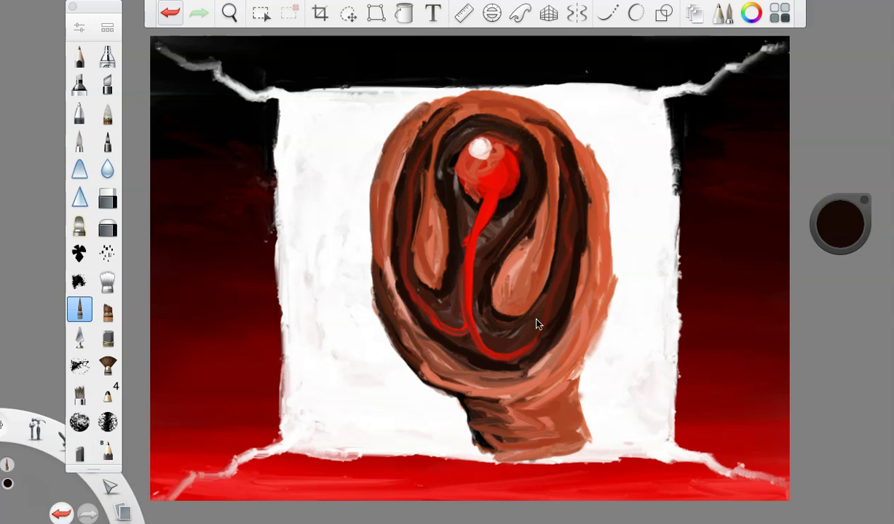
- Paint near-black contour lines along the chin, right and left edges of the head, and shade the neck's left side
{"action": "mouse_move", "coordinate": [460, 355]}
{"action": "left_mouse_down"}
{"action": "mouse_move", "coordinate": [404, 368]}
{"action": "mouse_move", "coordinate": [448, 331]}
{"action": "mouse_move", "coordinate": [380, 286]}
{"action": "mouse_move", "coordinate": [471, 396]}
{"action": "mouse_move", "coordinate": [517, 371]}
{"action": "mouse_move", "coordinate": [592, 255]}
{"action": "left_mouse_up"}
{"action": "left_click_drag", "start_coordinate": [571, 322], "coordinate": [587, 173]}
{"action": "left_click_drag", "start_coordinate": [393, 292], "coordinate": [385, 146]}
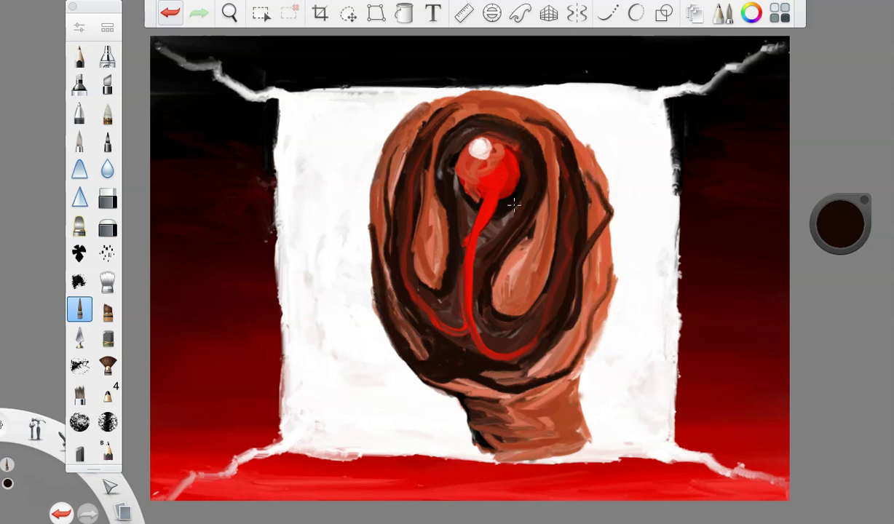
{"action": "mouse_move", "coordinate": [477, 406]}
{"action": "left_mouse_down"}
{"action": "mouse_move", "coordinate": [503, 386]}
{"action": "mouse_move", "coordinate": [437, 371]}
{"action": "mouse_move", "coordinate": [525, 382]}
{"action": "mouse_move", "coordinate": [475, 415]}
{"action": "mouse_move", "coordinate": [510, 444]}
{"action": "left_mouse_up"}
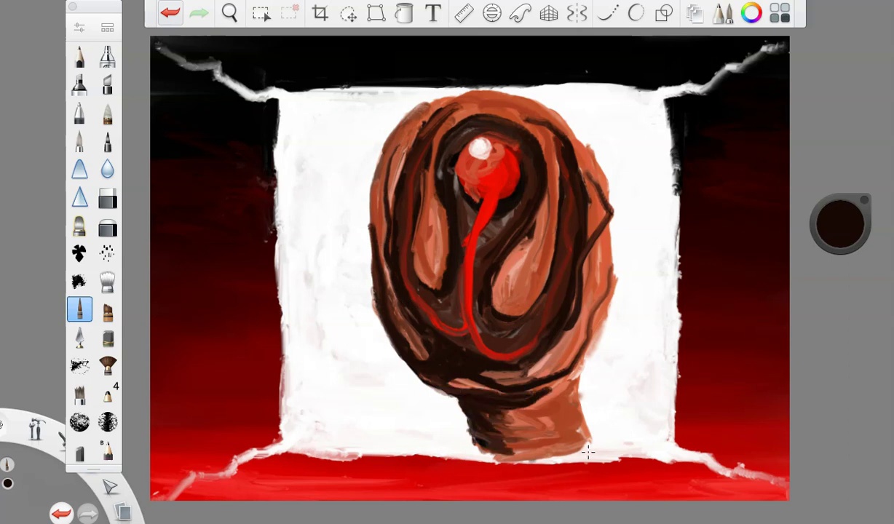
- Add reddish-brown strokes over the neck's dark shading and along the head's left rim
{"action": "left_click_drag", "start_coordinate": [840, 226], "coordinate": [840, 191]}
{"action": "mouse_move", "coordinate": [477, 404]}
{"action": "left_mouse_down"}
{"action": "mouse_move", "coordinate": [548, 446]}
{"action": "mouse_move", "coordinate": [526, 407]}
{"action": "left_mouse_up"}
{"action": "mouse_move", "coordinate": [382, 177]}
{"action": "left_mouse_down"}
{"action": "mouse_move", "coordinate": [397, 343]}
{"action": "mouse_move", "coordinate": [404, 199]}
{"action": "left_mouse_up"}
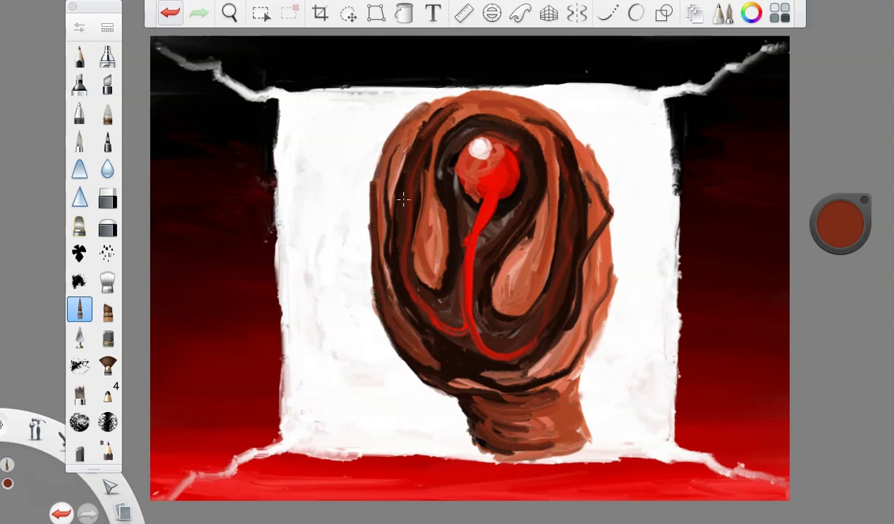